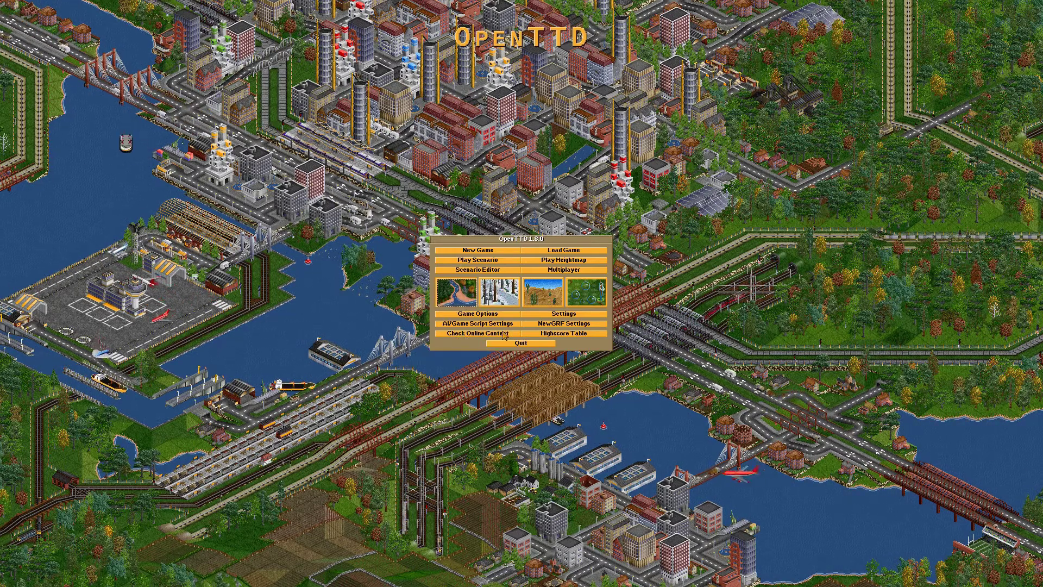
Step: Open Check Online Content from the main menu
click(458, 335)
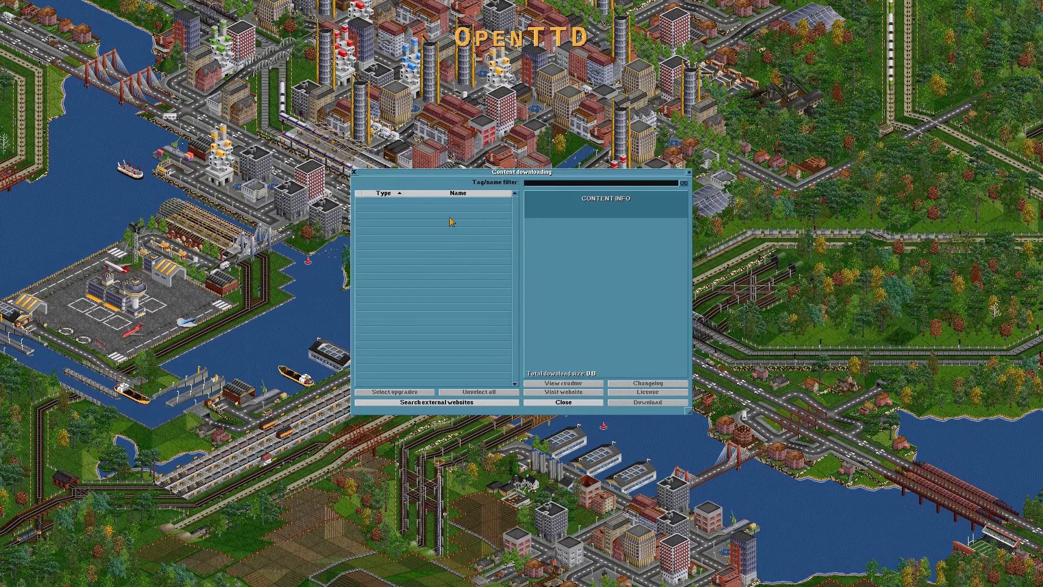
Step: Sort the content list by Type with AIs first, scroll through it, and return to the top
click(393, 194)
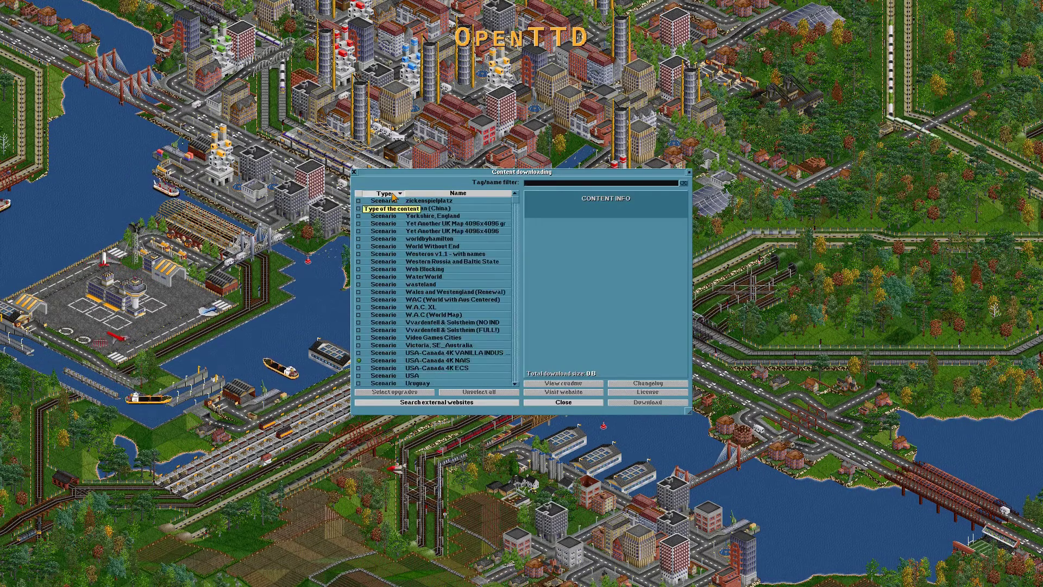
click(392, 194)
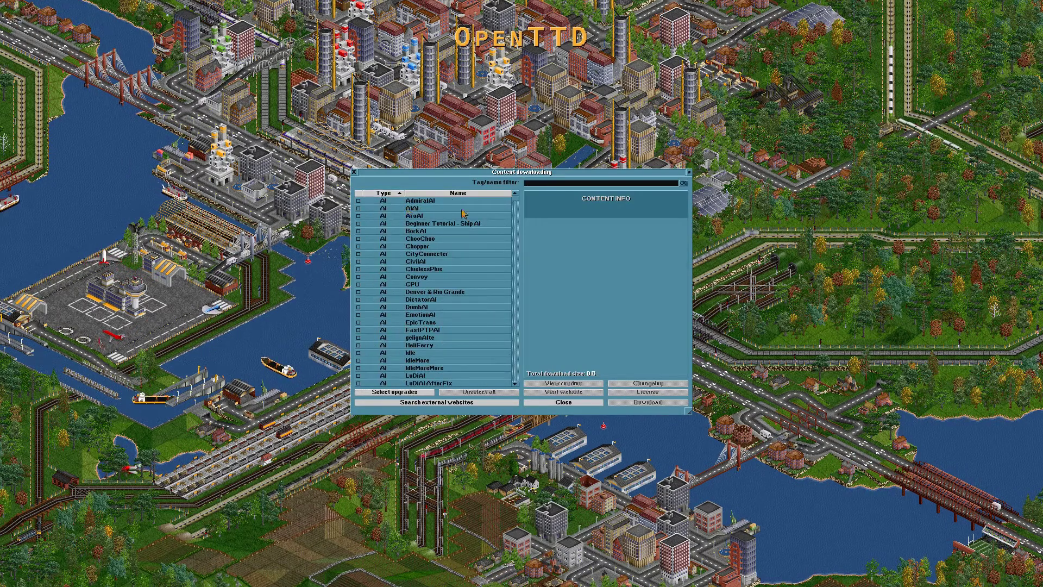
scroll(413, 250, down, 15)
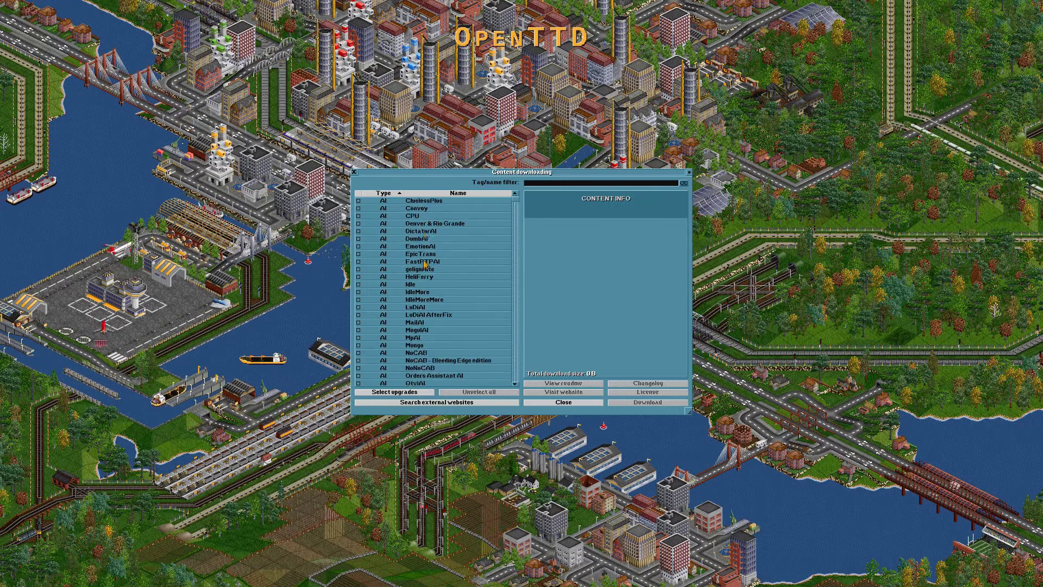
scroll(416, 264, down, 5)
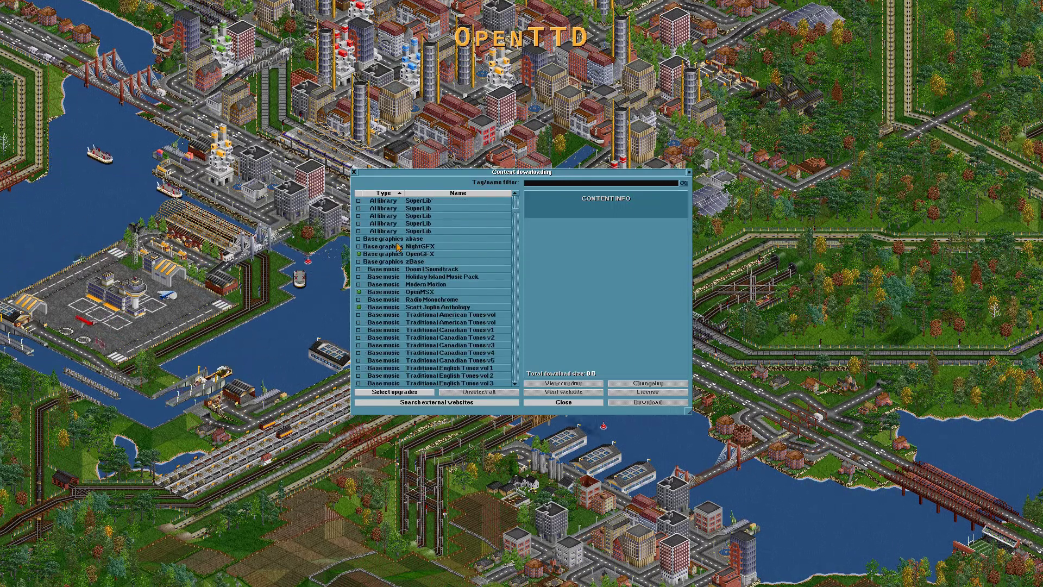
scroll(394, 263, down, 7)
scroll(375, 272, down, 6)
scroll(369, 265, down, 3)
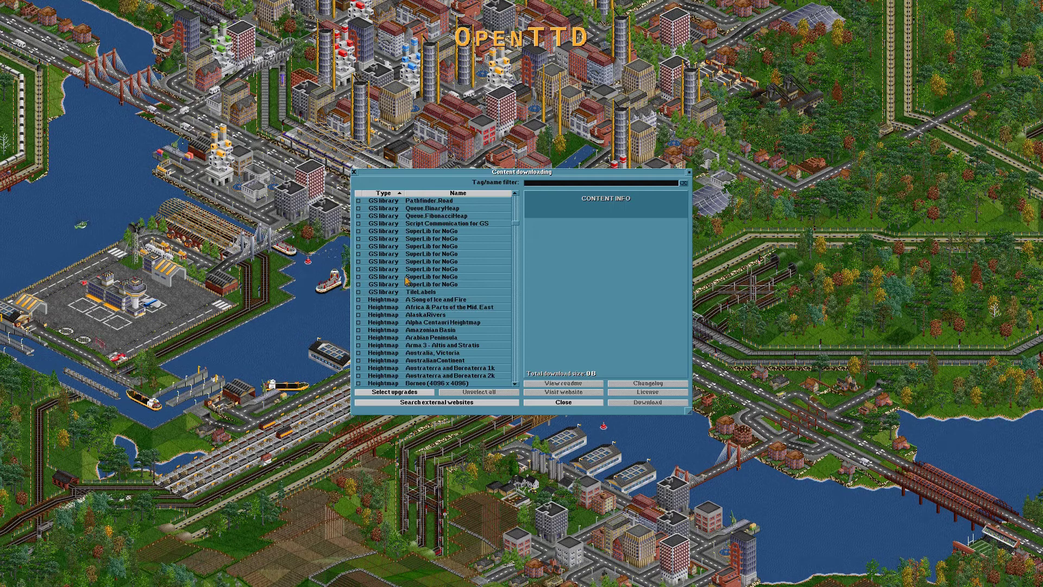
scroll(392, 264, down, 20)
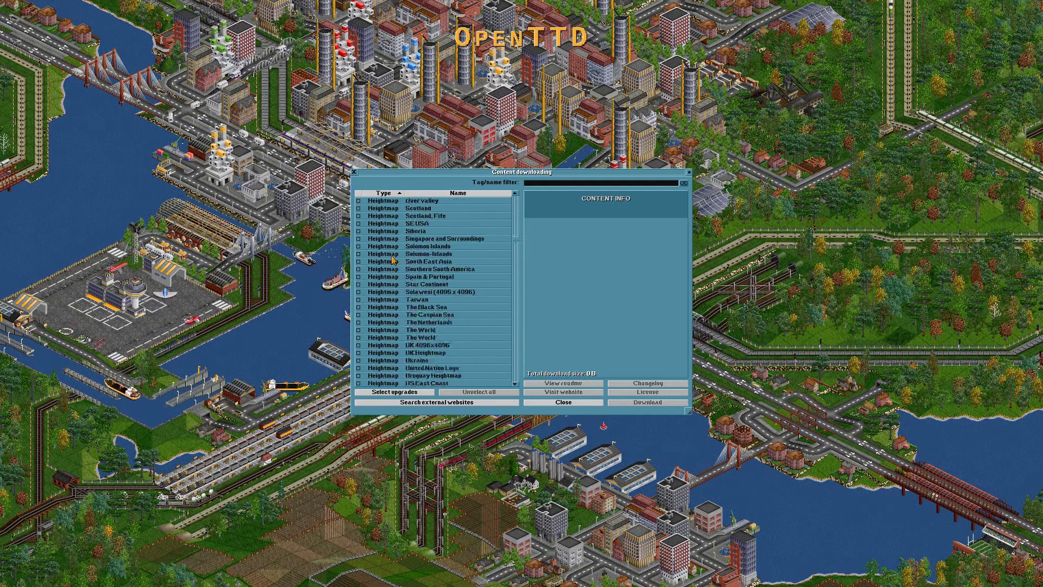
scroll(395, 255, down, 20)
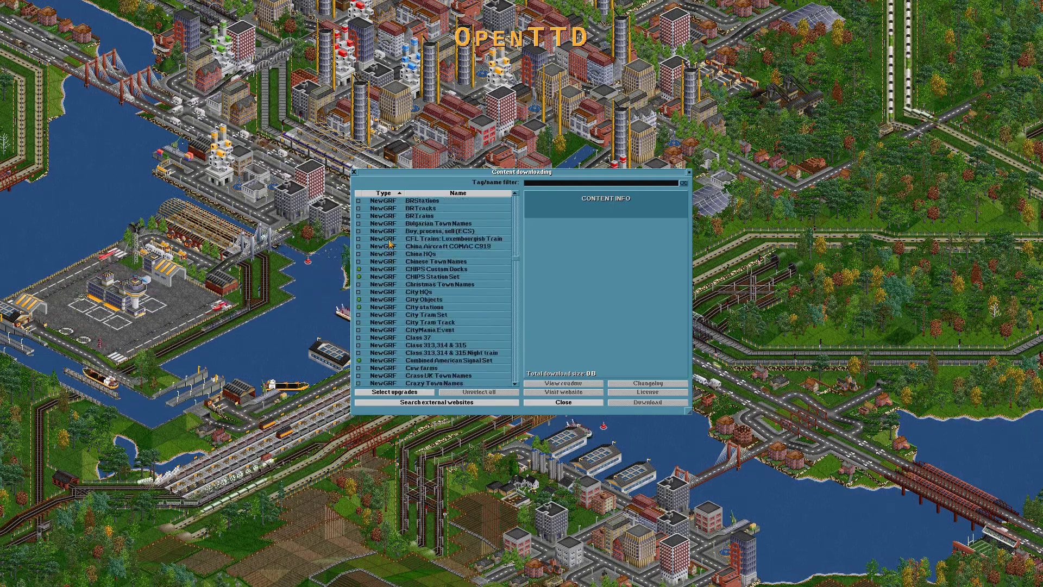
scroll(381, 242, down, 20)
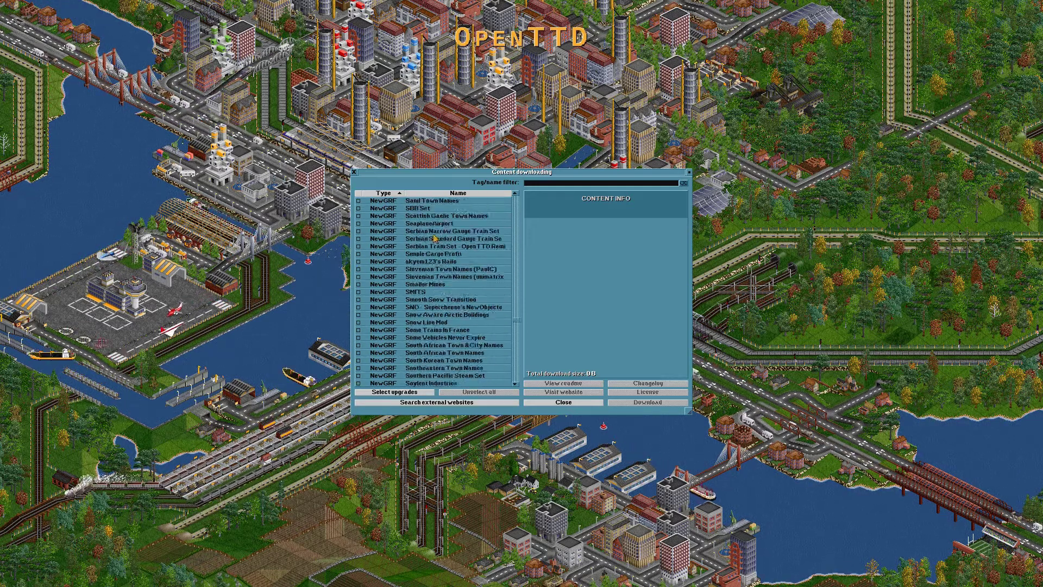
scroll(429, 239, down, 8)
scroll(402, 272, down, 20)
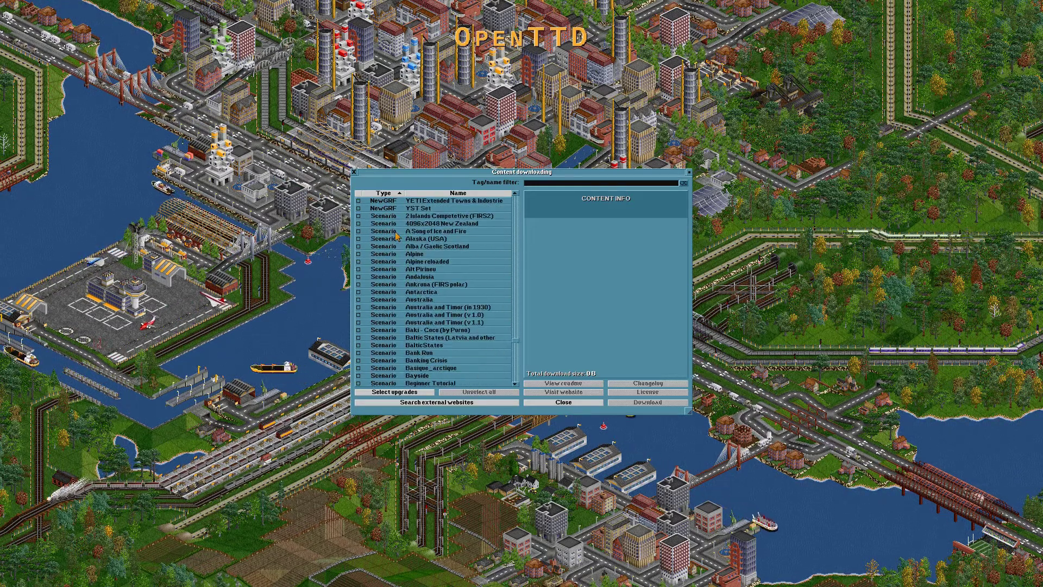
scroll(462, 326, down, 13)
drag(518, 358, 515, 196)
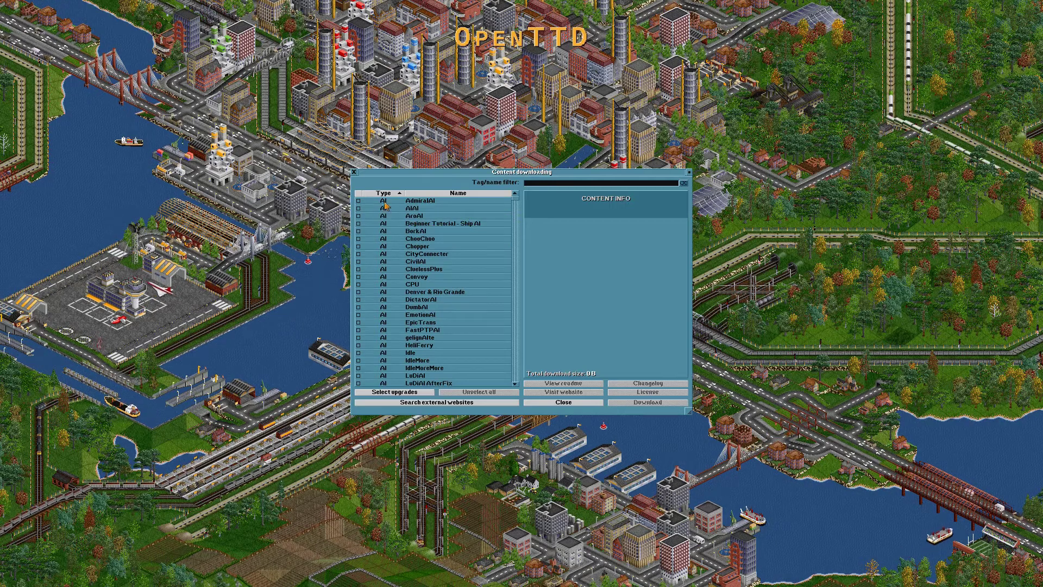
Step: Mark AdmiralAI, CluelessPlus and NoCAB for download, totalling 387 KiB
click(418, 202)
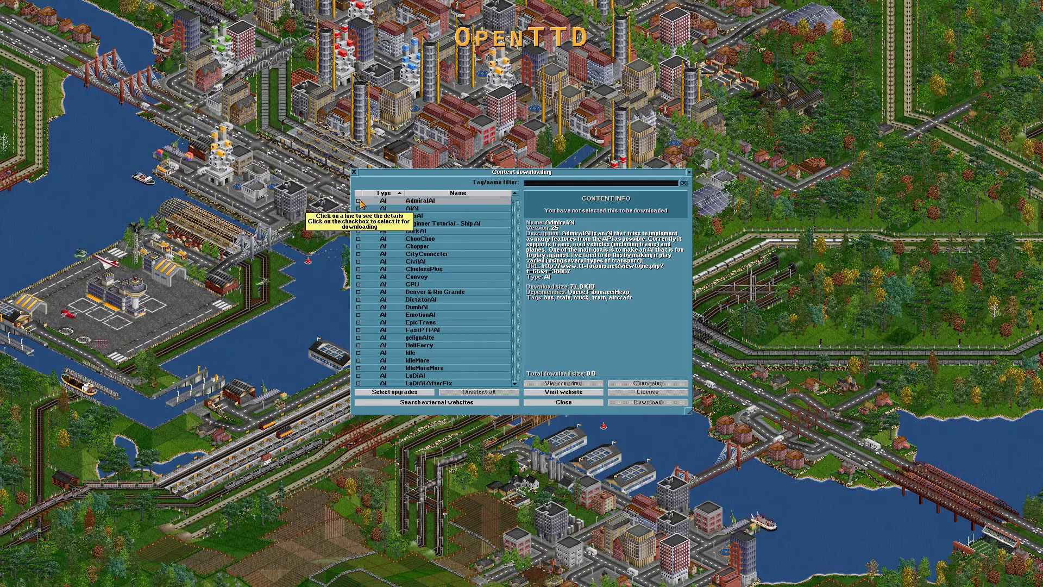
click(359, 201)
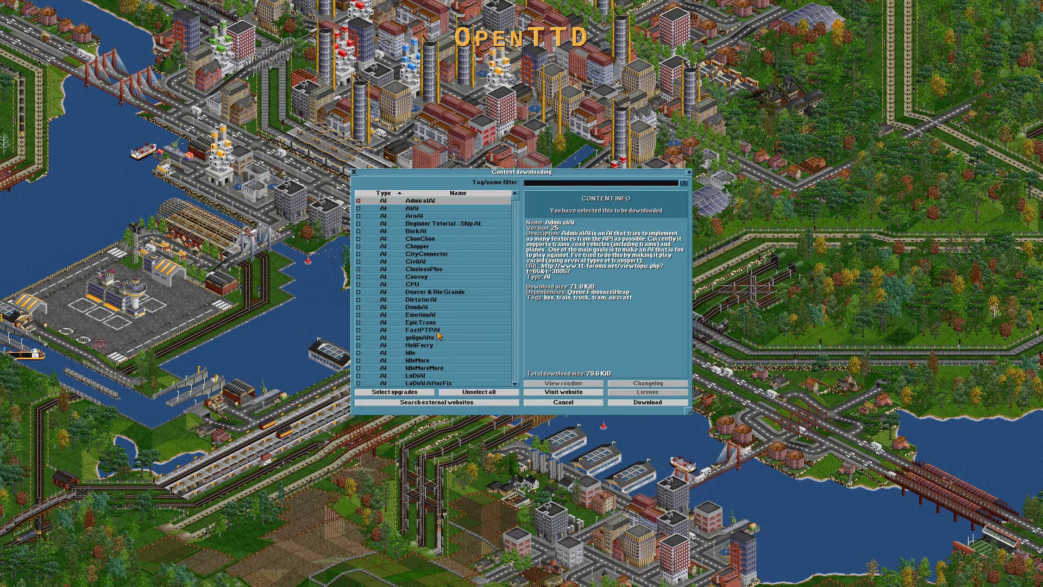
double_click(419, 270)
scroll(449, 307, down, 1)
scroll(449, 307, down, 16)
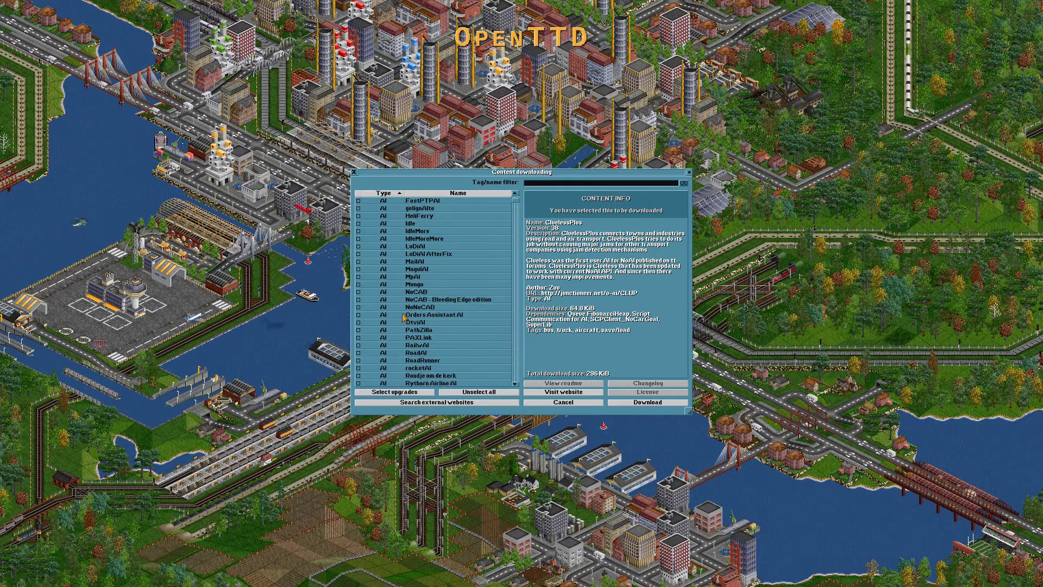
click(374, 293)
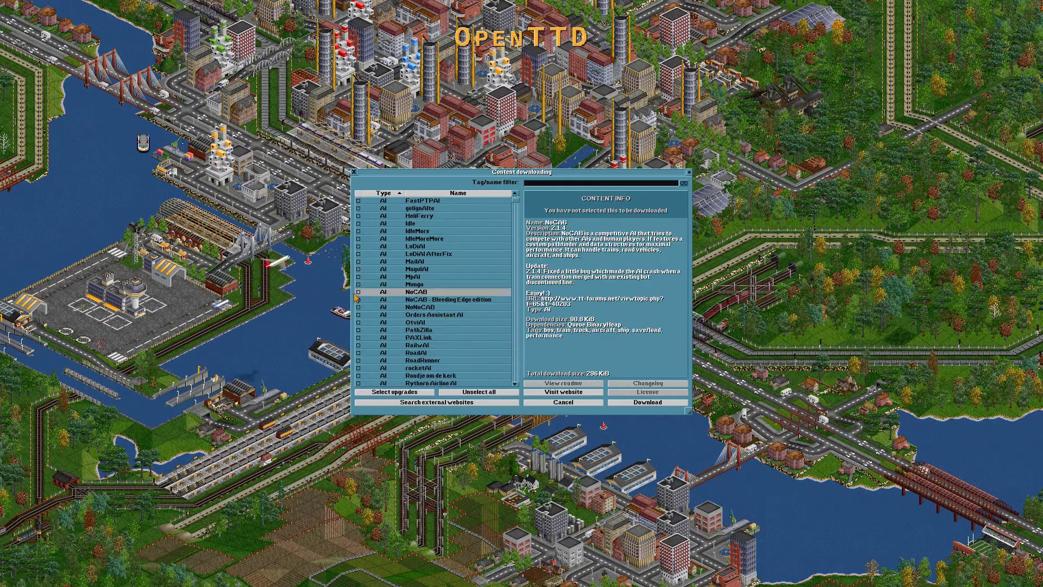
click(358, 293)
Step: Scroll the content list down toward the base graphics entries
scroll(454, 332, down, 2)
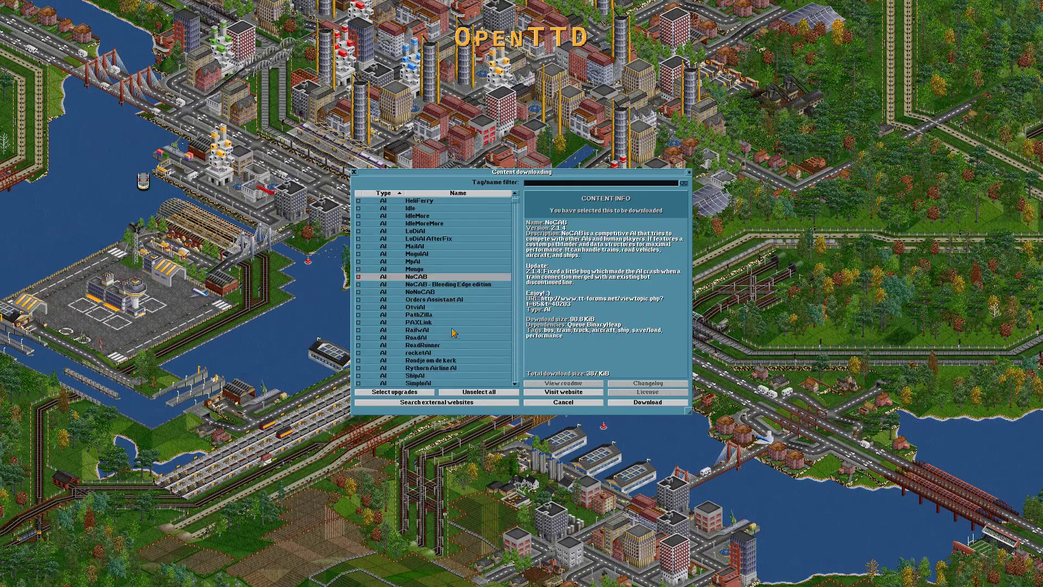
scroll(462, 345, down, 20)
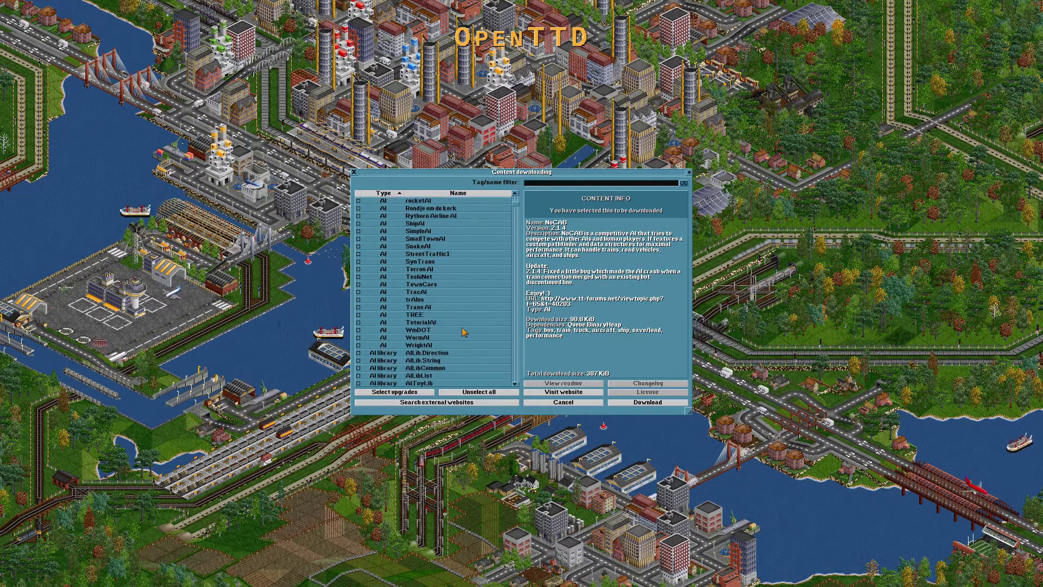
scroll(429, 329, up, 15)
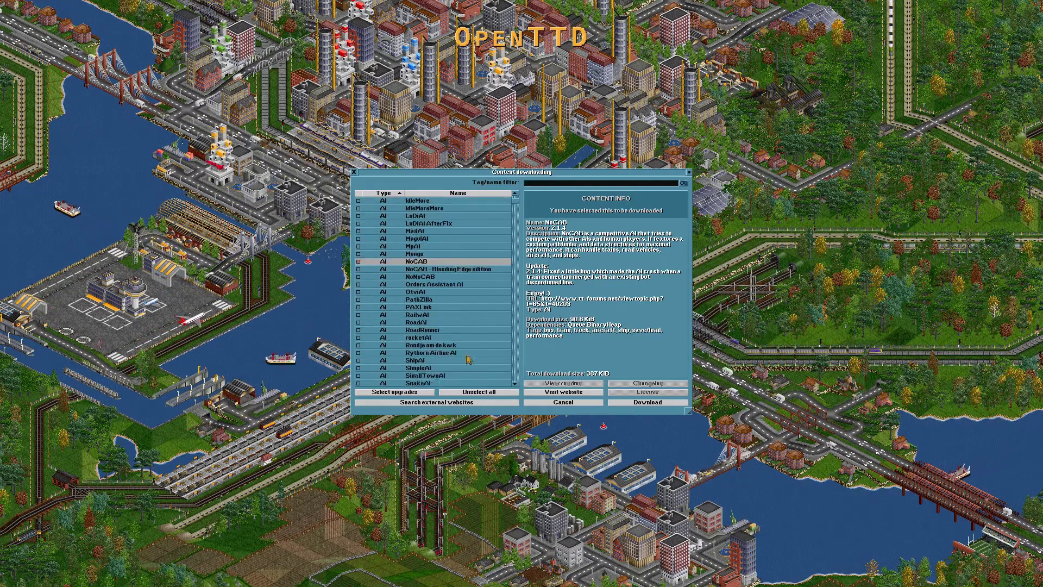
scroll(439, 318, up, 20)
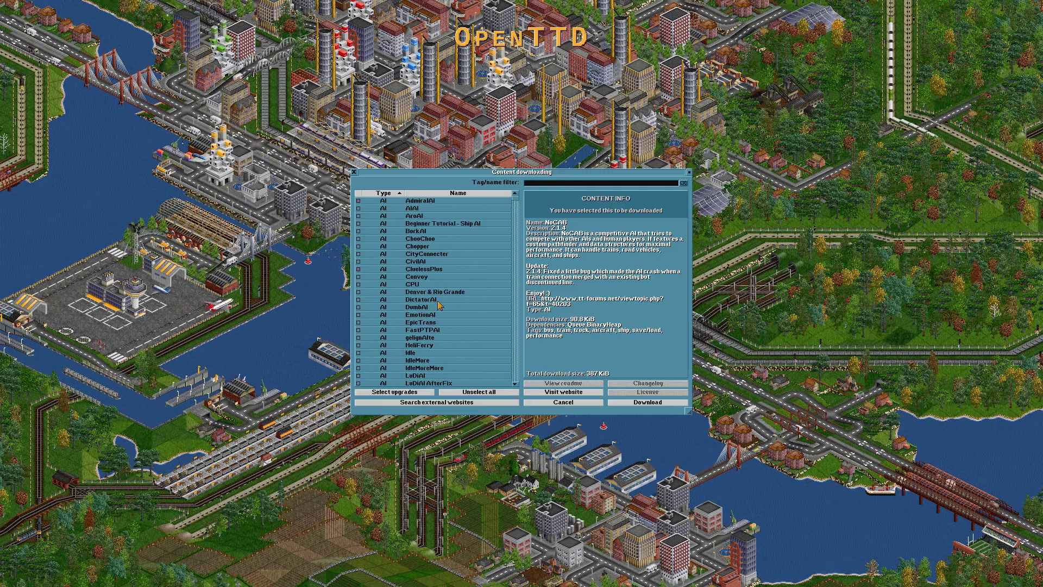
scroll(414, 255, down, 20)
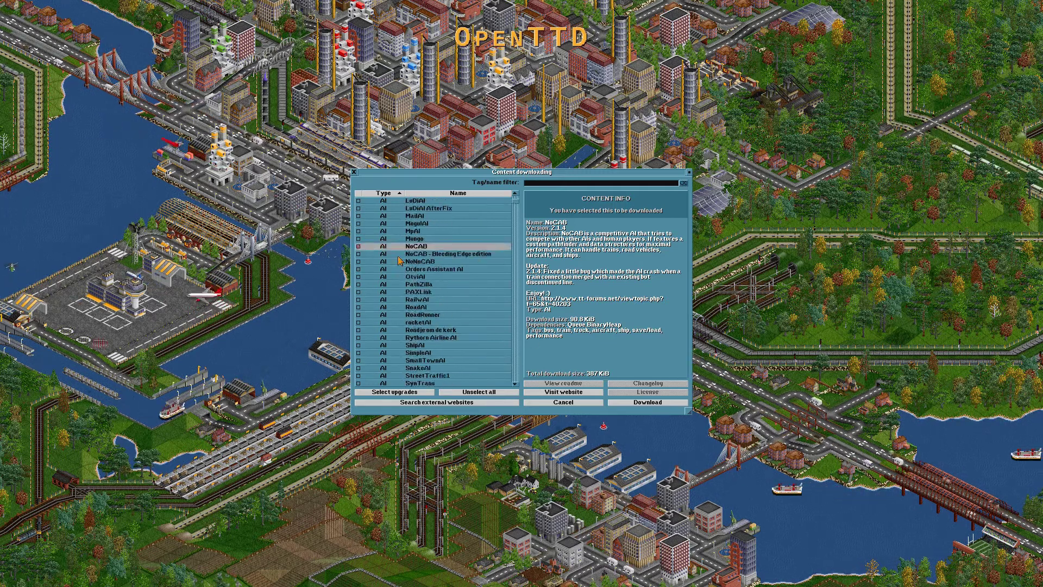
scroll(411, 288, up, 20)
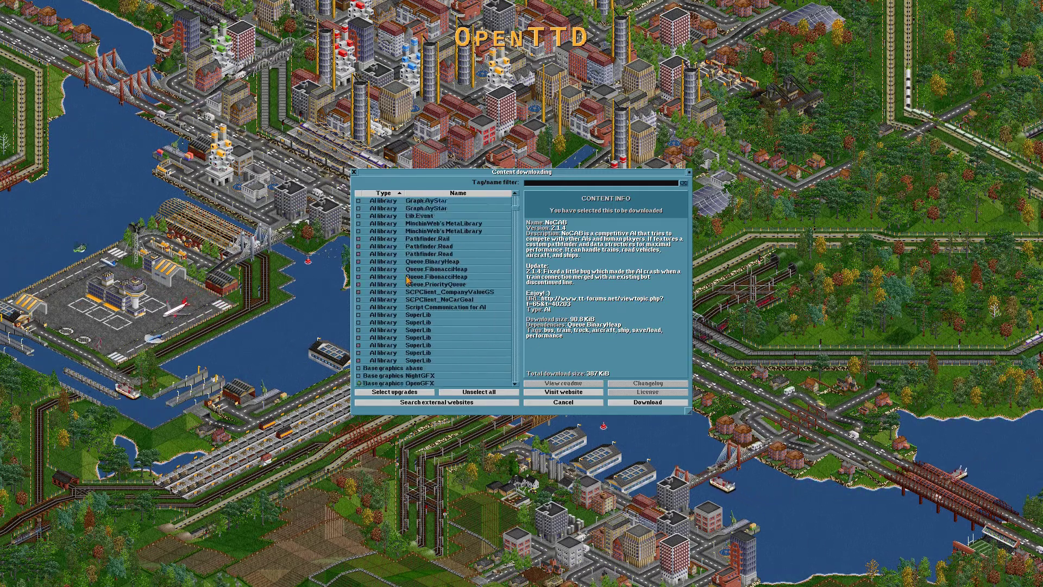
scroll(366, 223, down, 20)
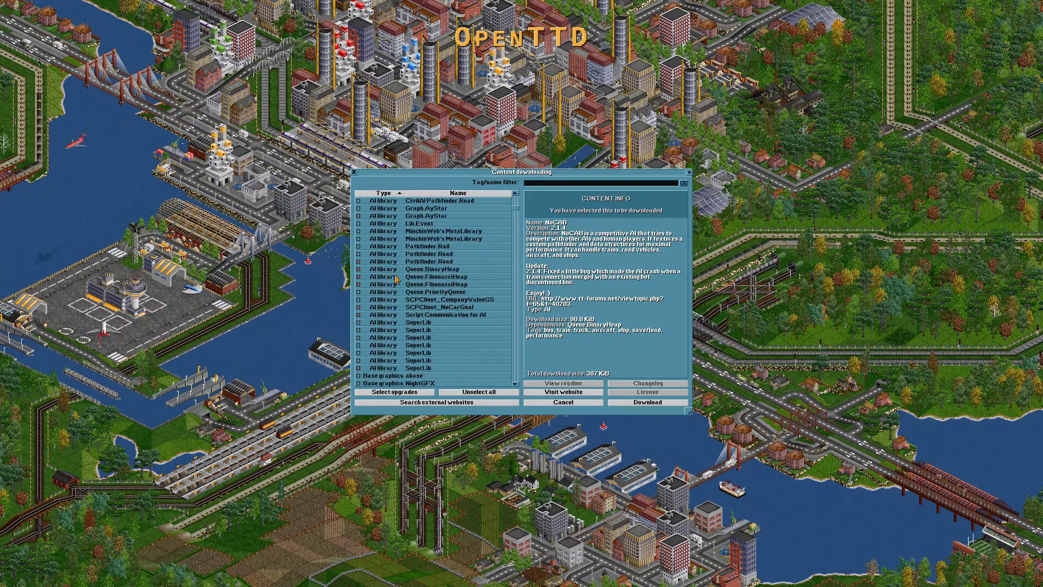
scroll(421, 270, down, 5)
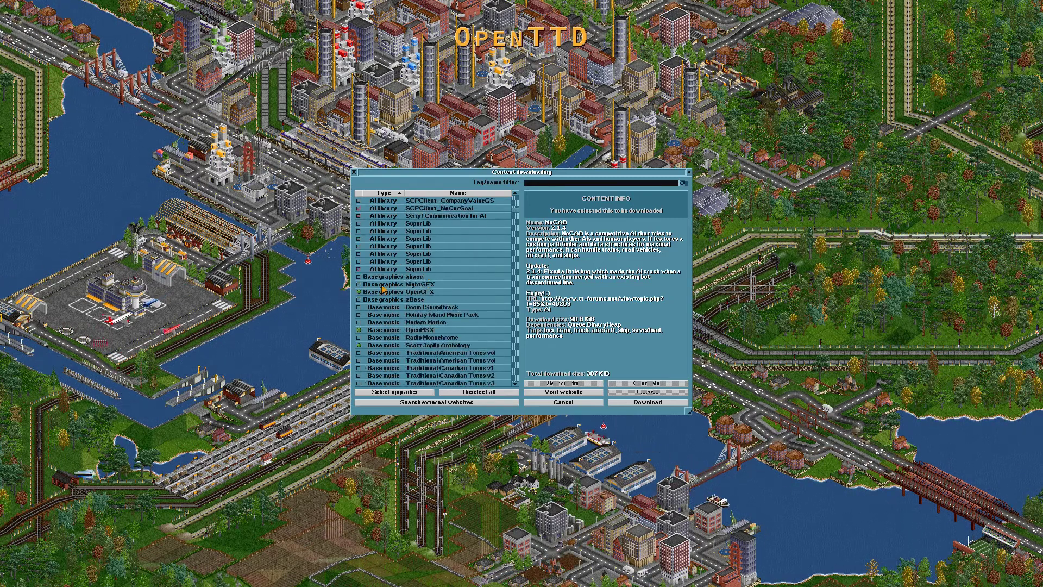
Step: Mark the zBase graphics set and the Modern Motion music pack for download
click(359, 299)
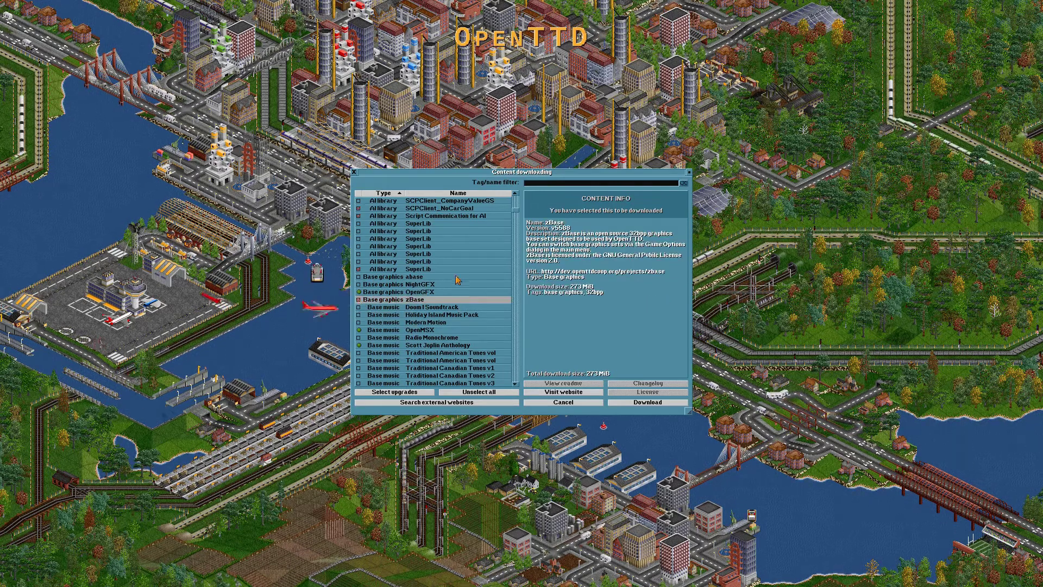
scroll(367, 297, down, 2)
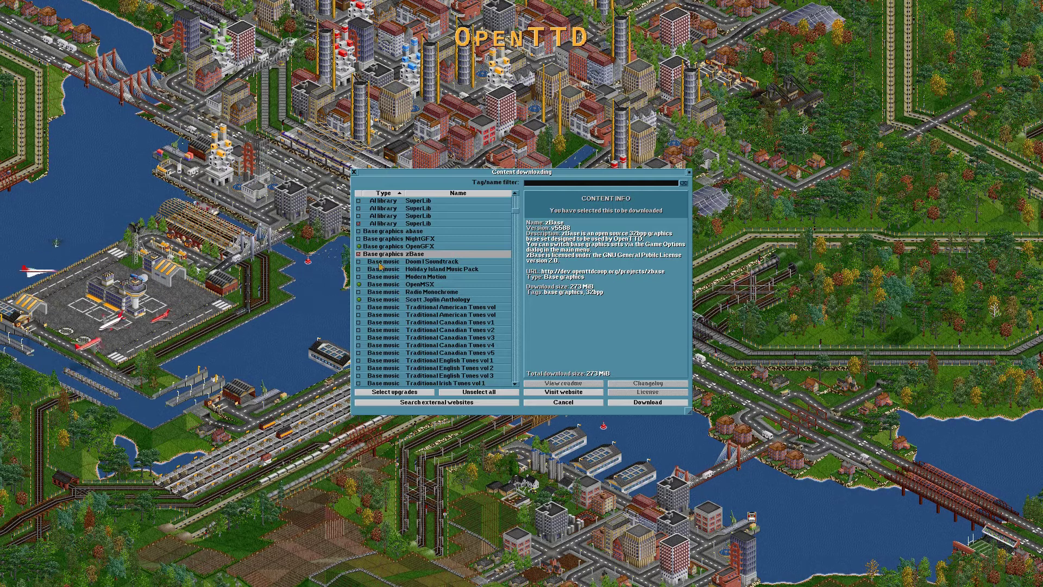
click(359, 277)
scroll(434, 288, down, 8)
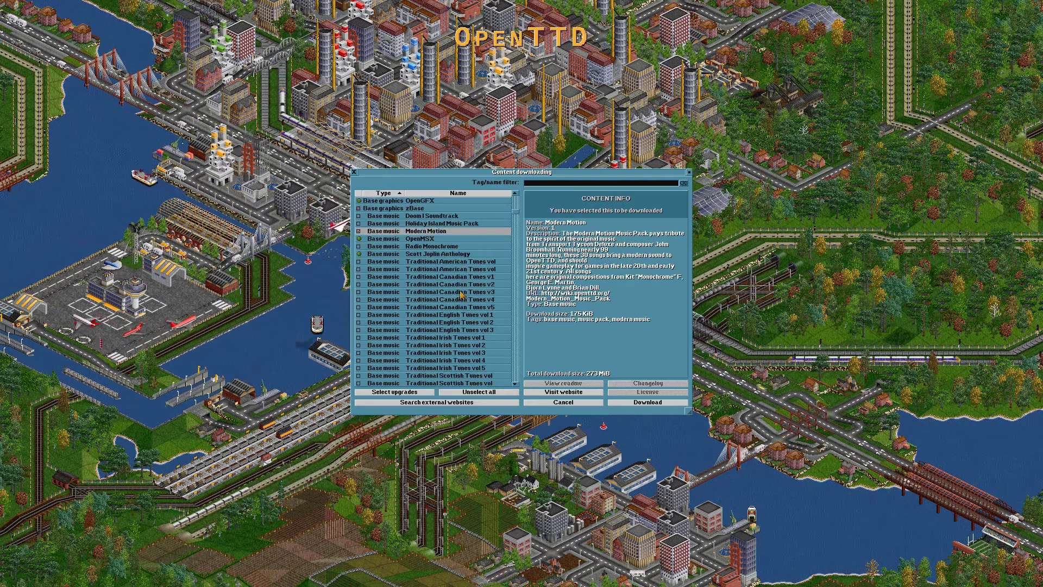
scroll(460, 294, down, 1)
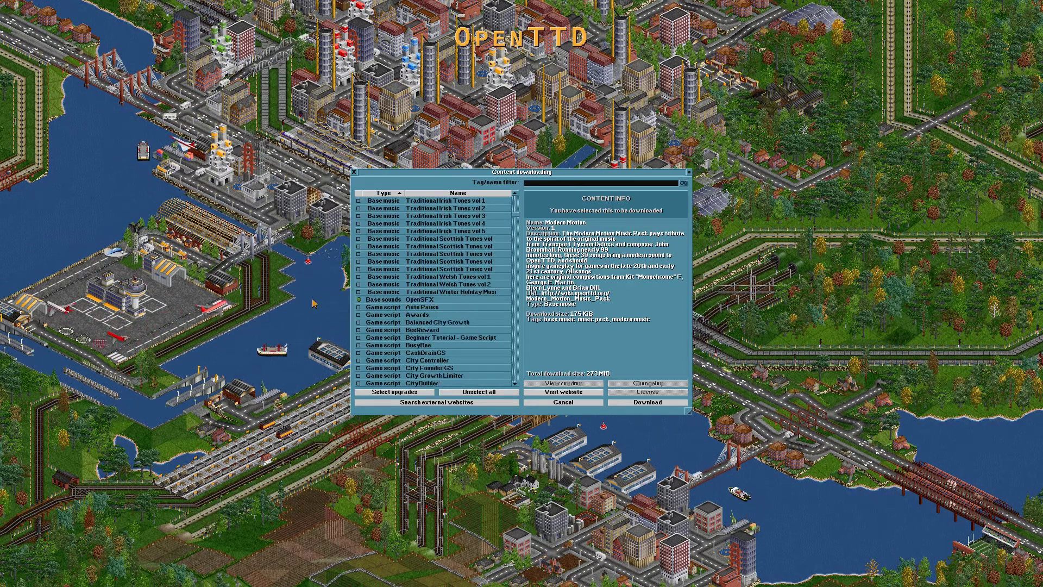
scroll(435, 297, down, 4)
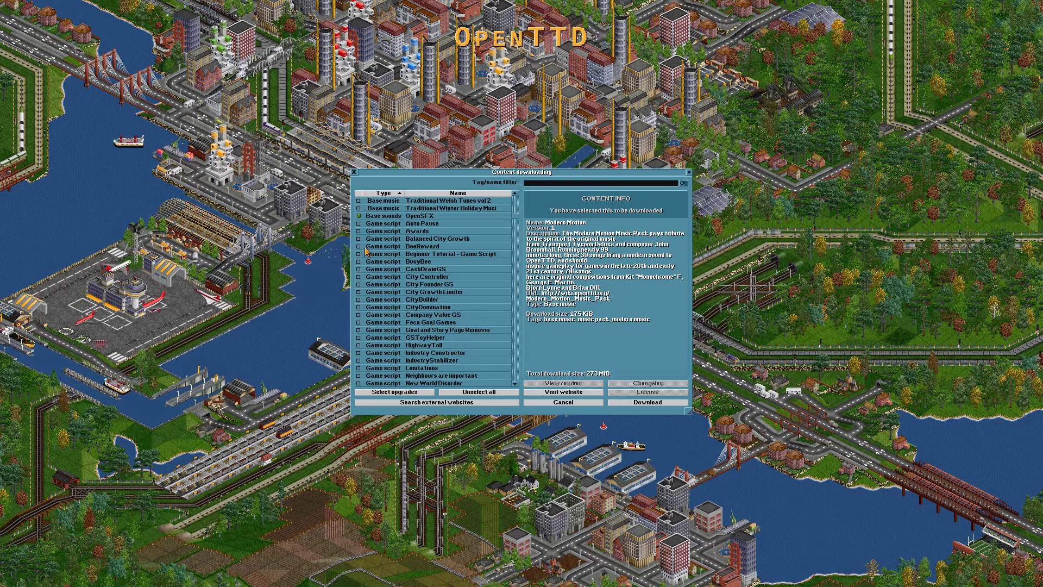
scroll(375, 317, down, 3)
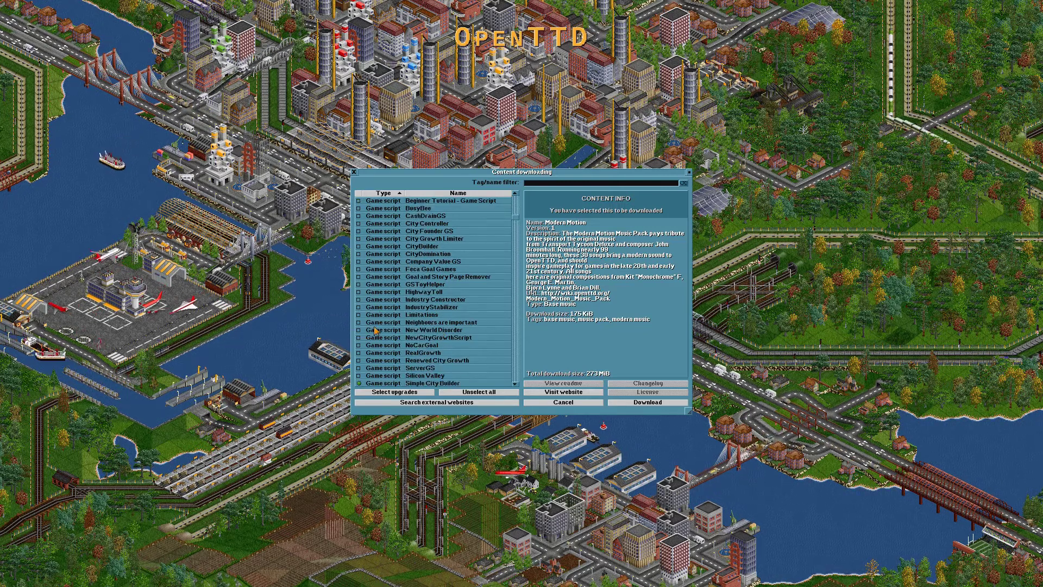
Step: Mark the 'Neighbours are important' game script, bringing the total to 274 MiB
click(360, 323)
scroll(396, 304, down, 6)
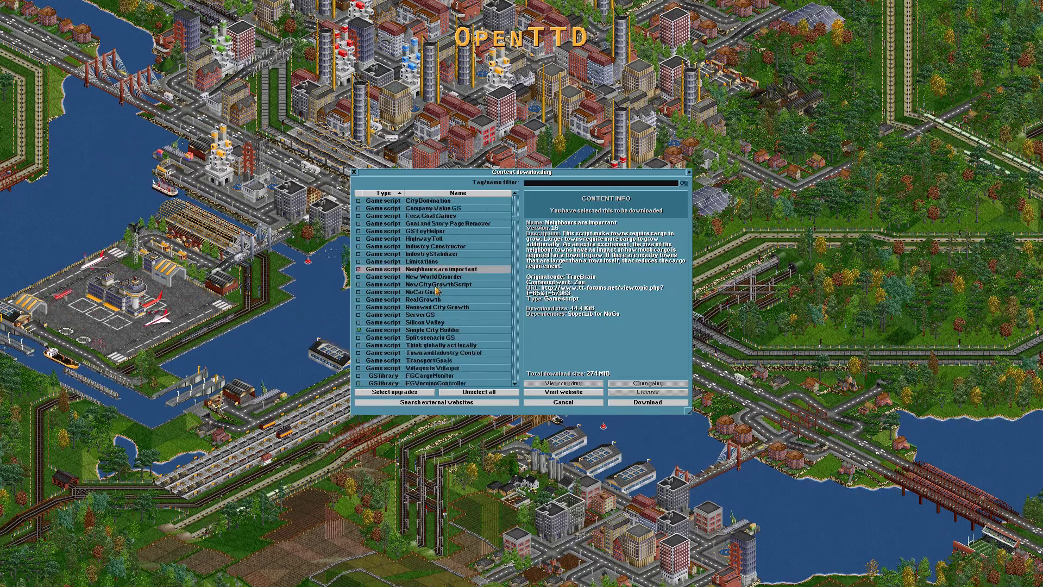
scroll(412, 277, down, 2)
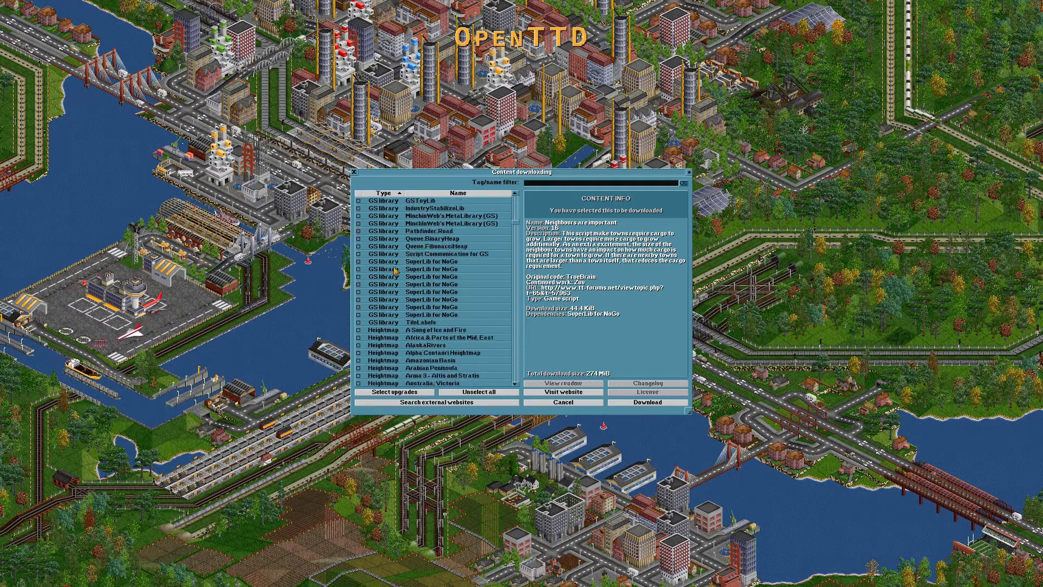
scroll(388, 260, up, 4)
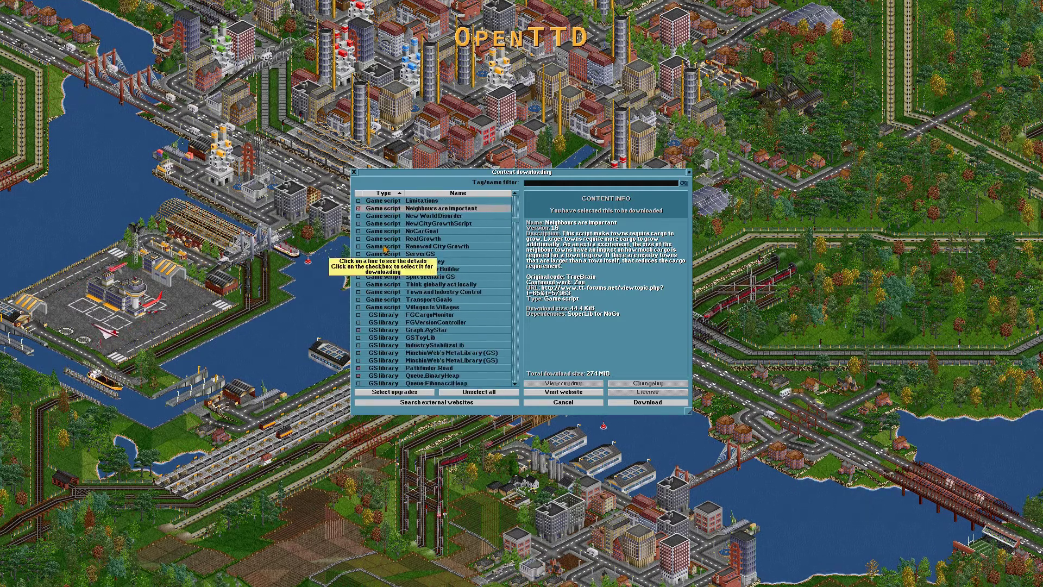
scroll(369, 256, down, 4)
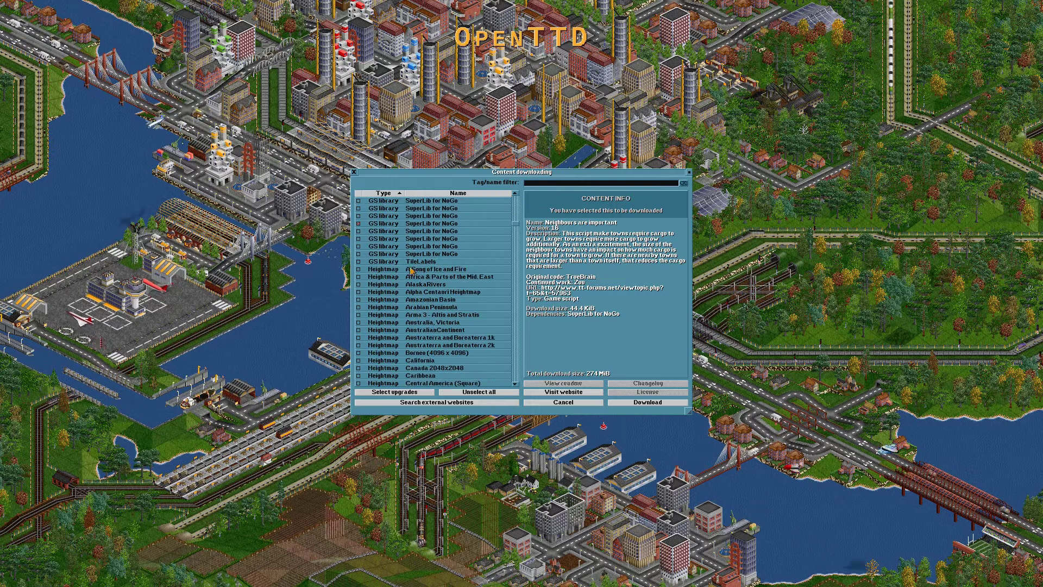
scroll(402, 274, down, 2)
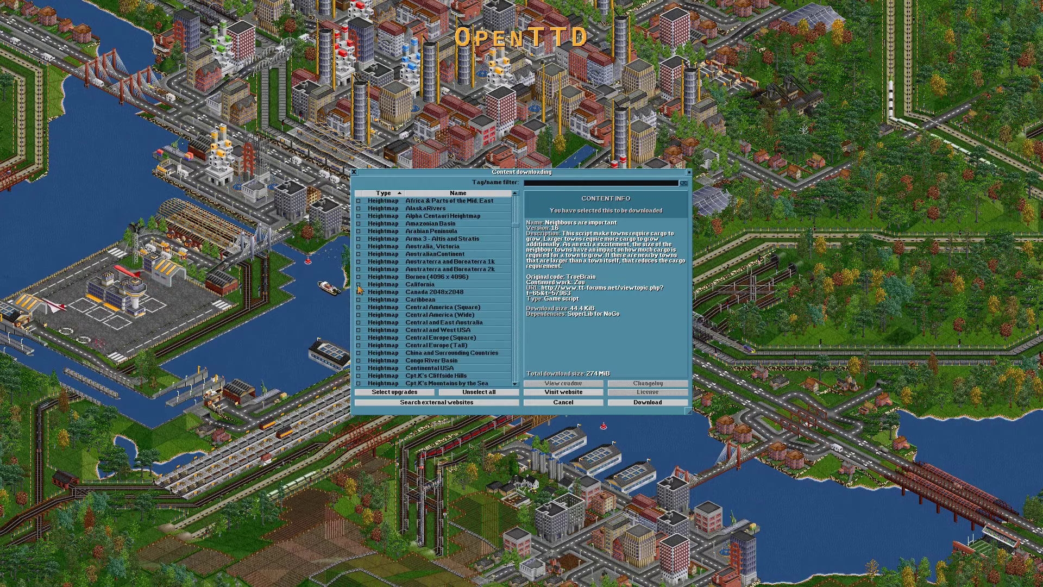
Step: Mark the California heightmap (total 277 MiB) and scroll down to the Scenario section
click(358, 285)
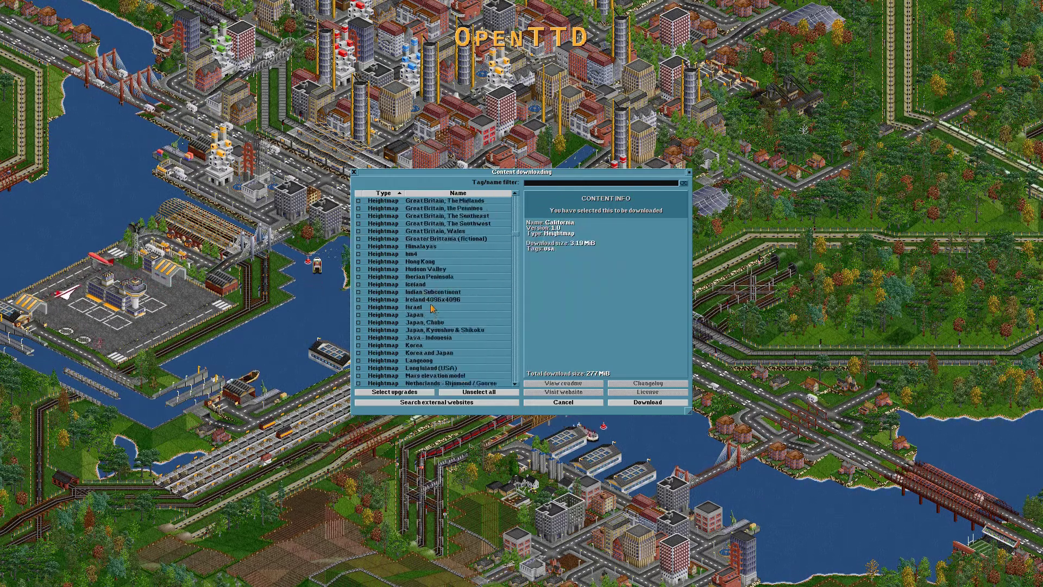
scroll(489, 282, down, 15)
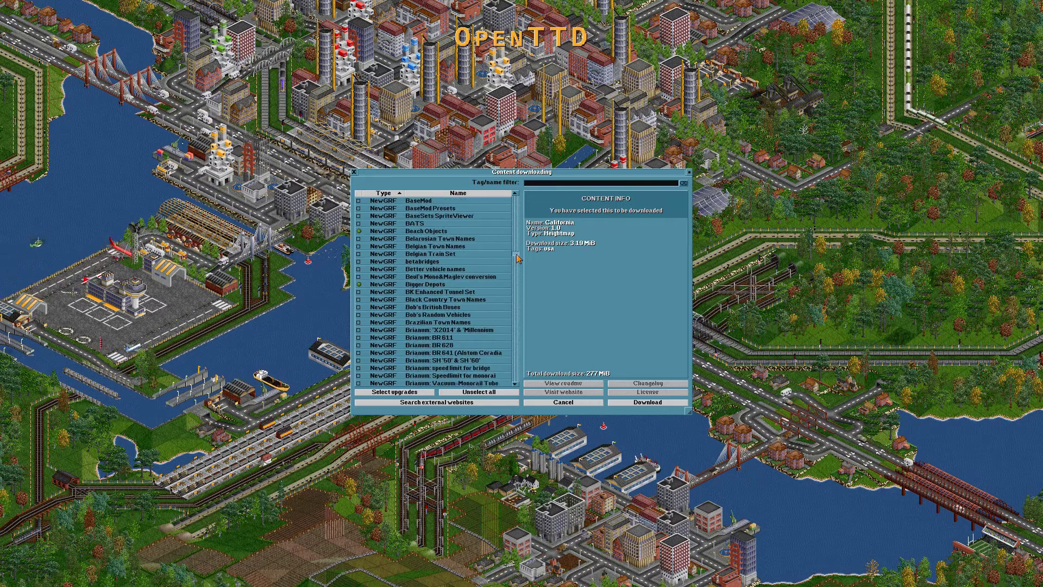
drag(518, 261, 519, 330)
scroll(356, 306, down, 13)
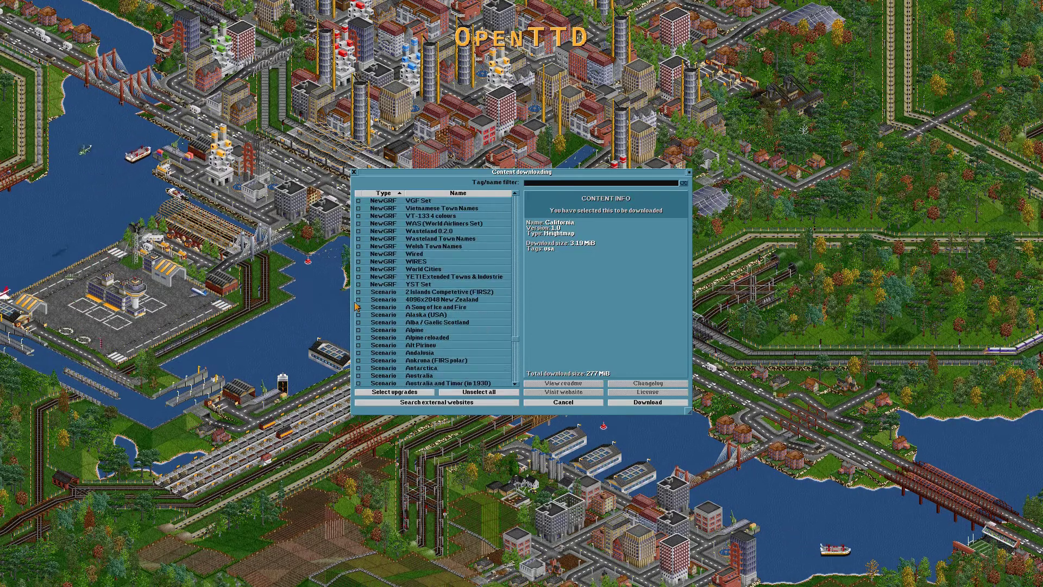
scroll(389, 298, down, 2)
scroll(379, 298, down, 3)
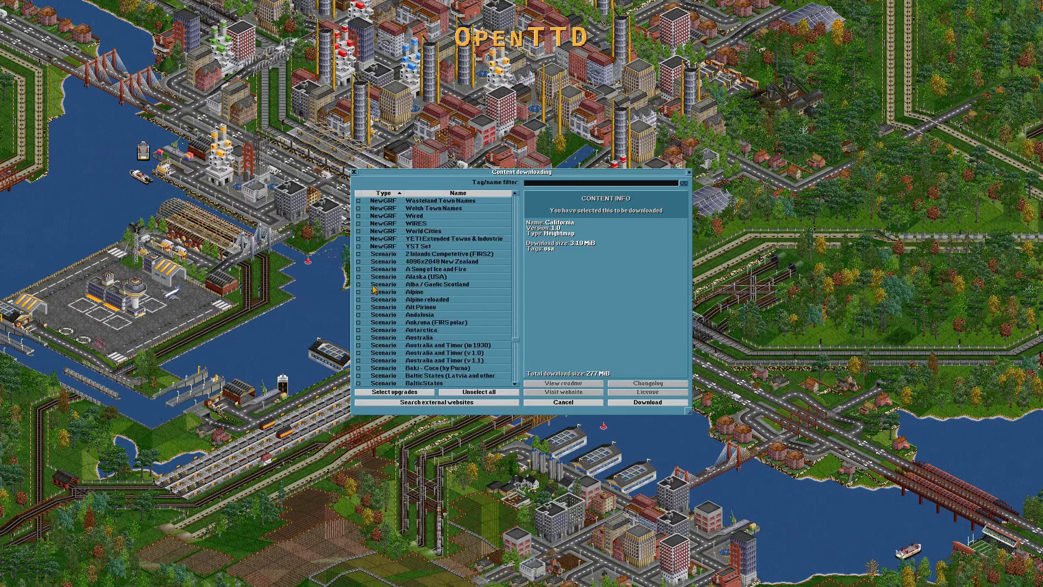
scroll(375, 272, down, 3)
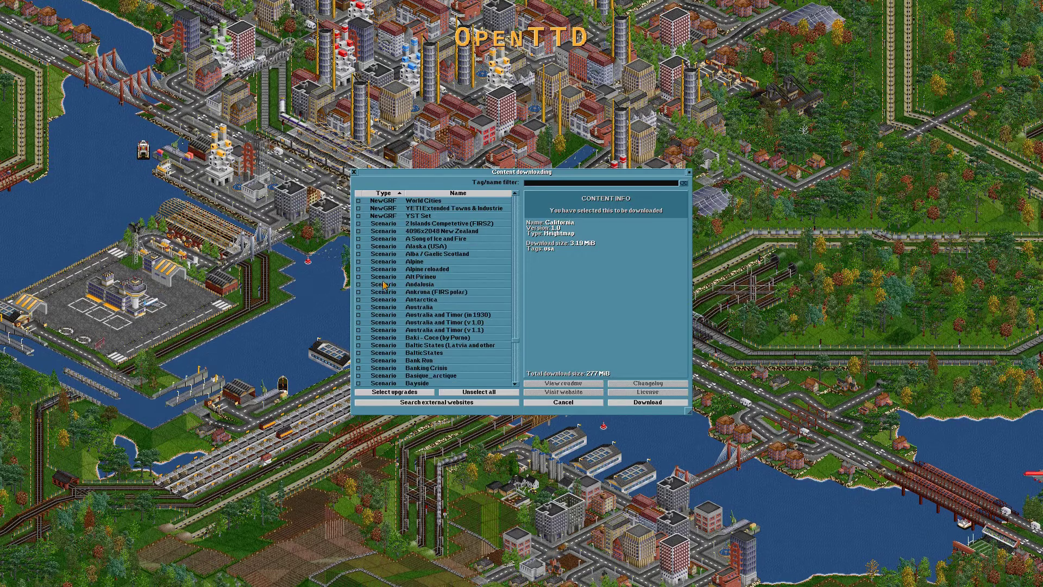
scroll(362, 251, down, 2)
Step: Mark the Alpine scenario, download all 277 MiB of marked content, and confirm completion
click(358, 254)
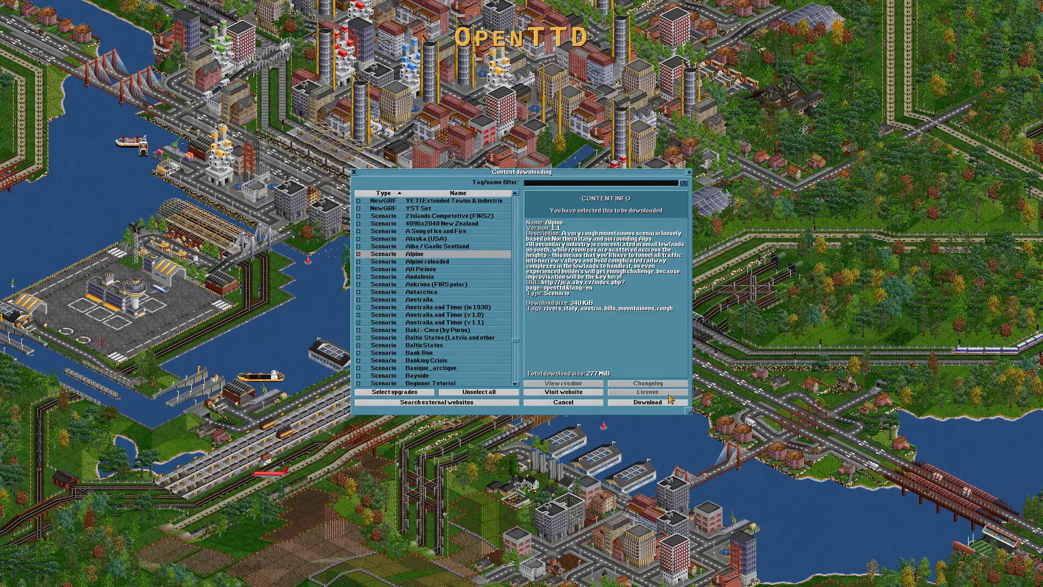
click(638, 403)
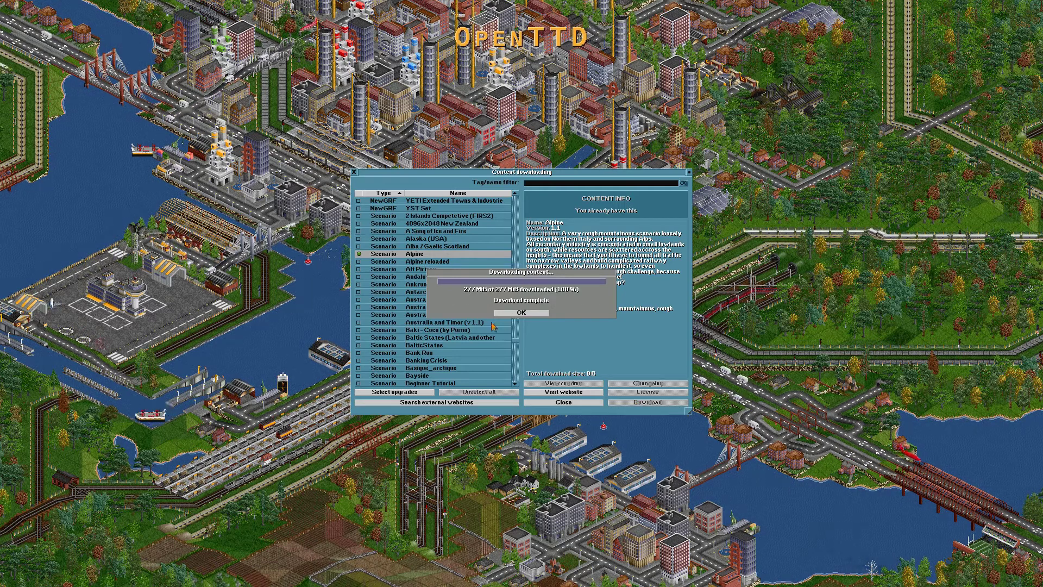
click(521, 314)
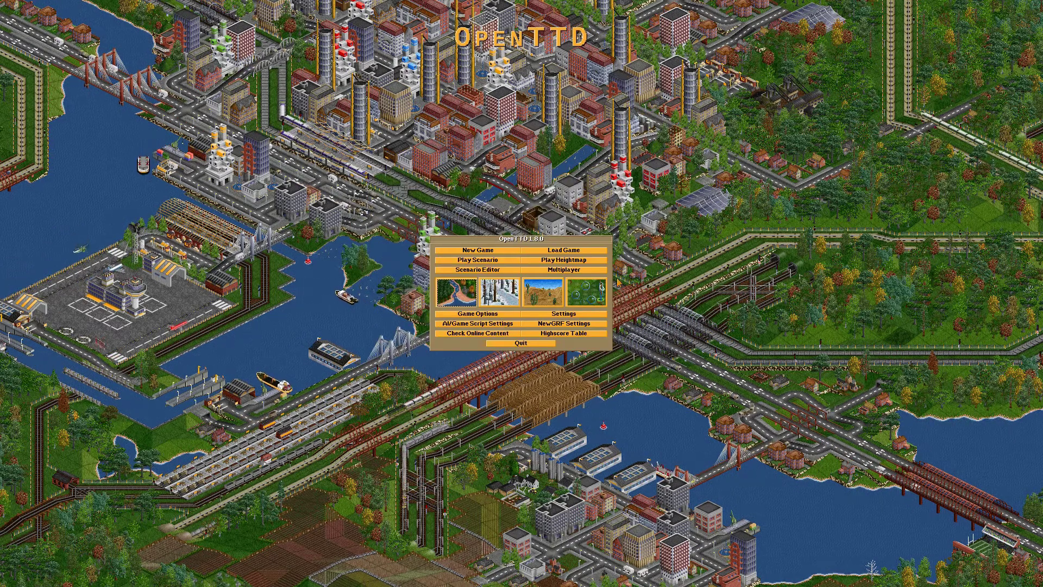
Step: Browse the scenario list, then open Play Heightmap showing the California (v1.0) heightmap
click(477, 260)
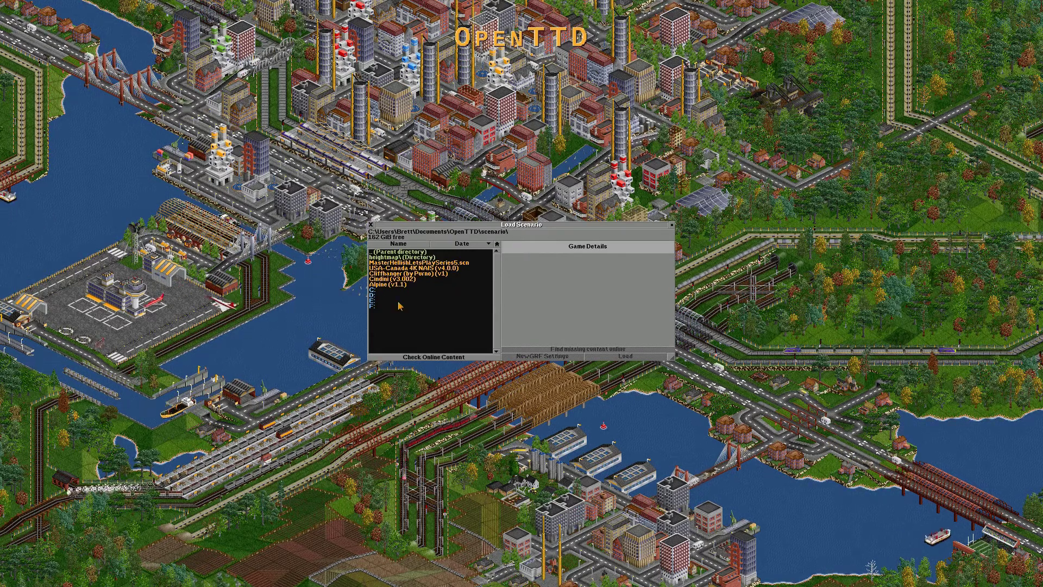
click(395, 258)
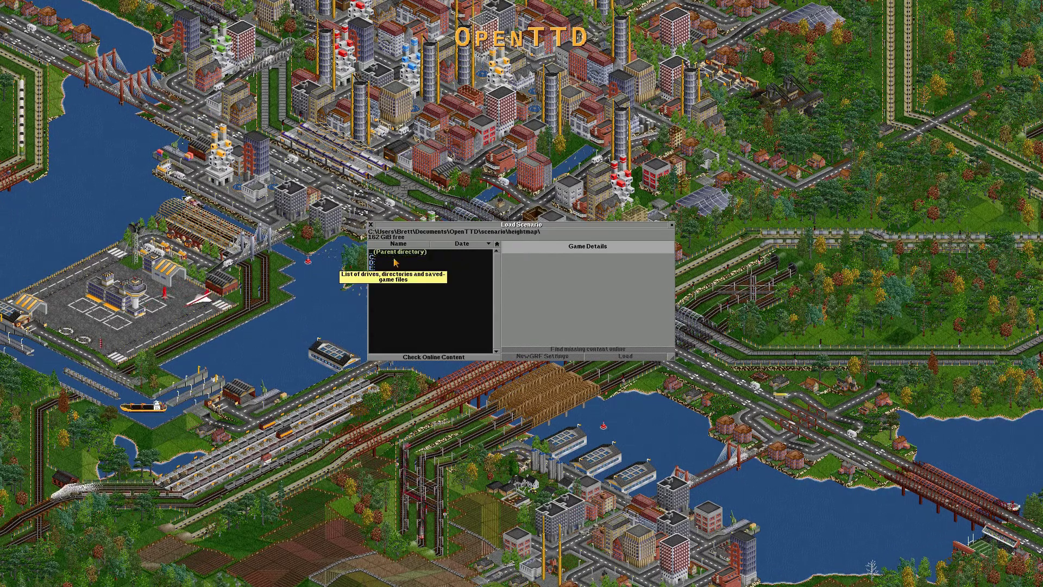
click(395, 252)
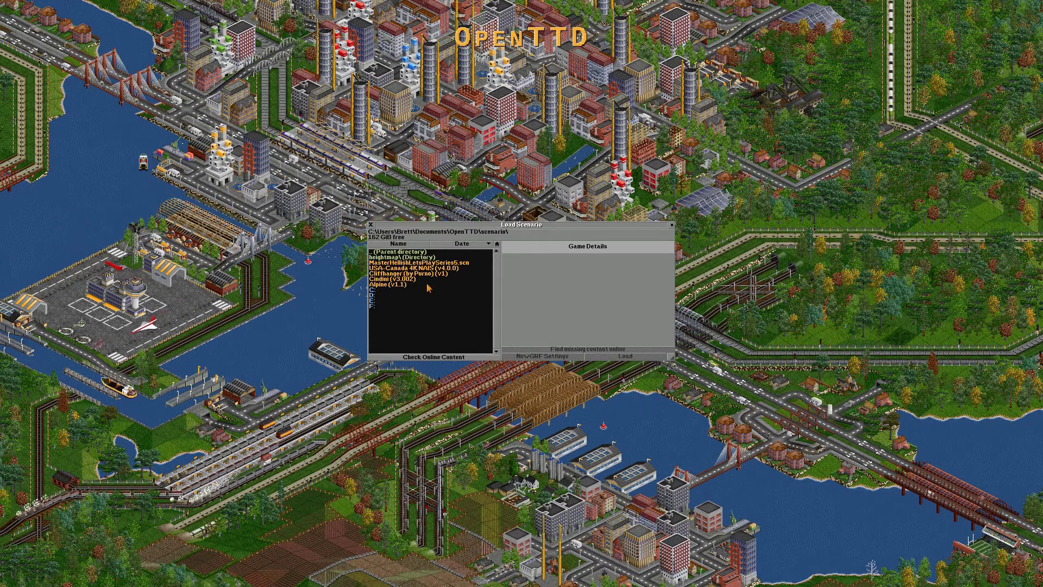
click(371, 224)
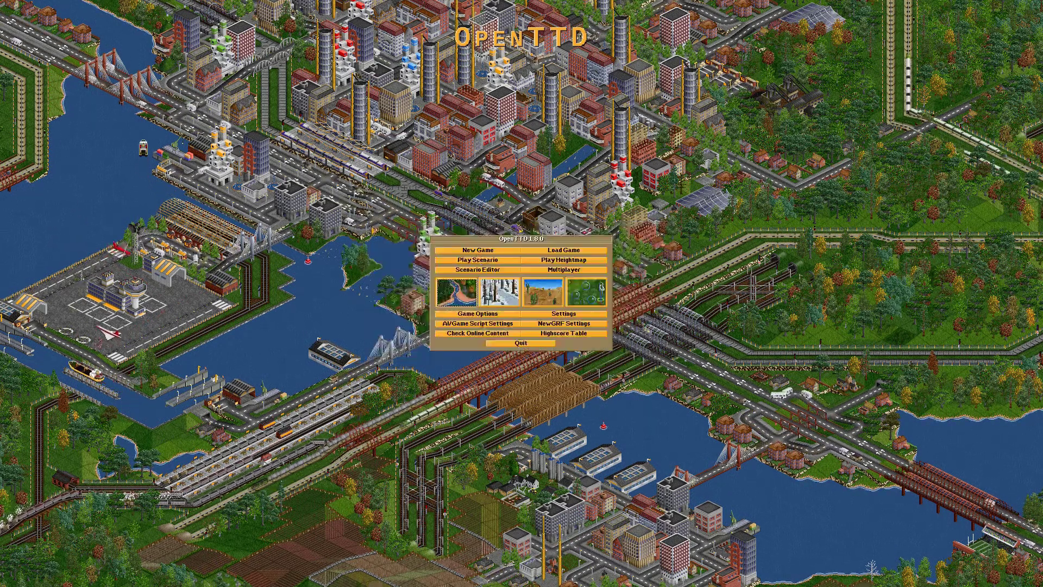
click(565, 260)
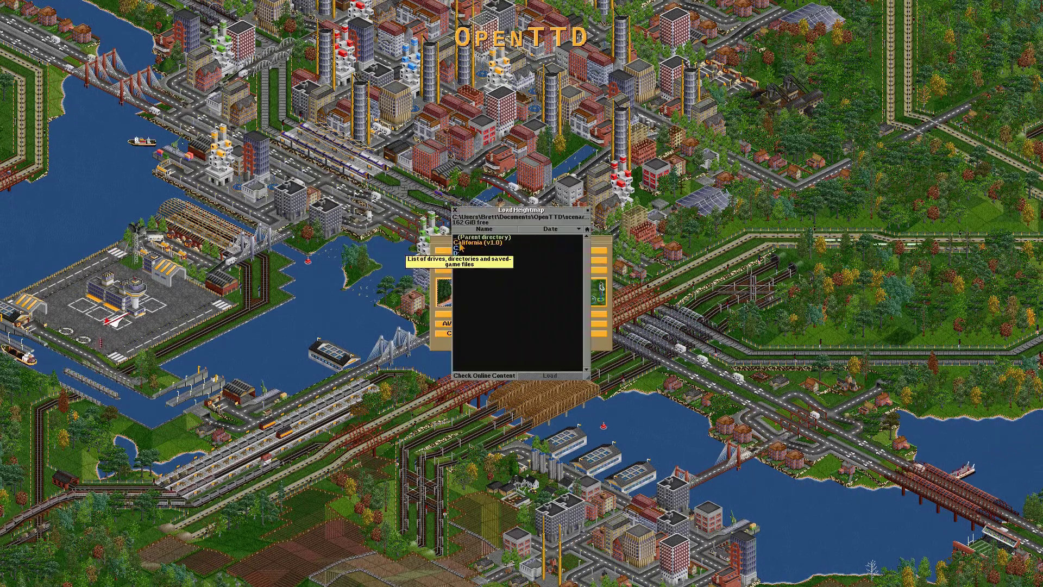
Step: Close the Load Heightmap window to return to the main menu
click(454, 209)
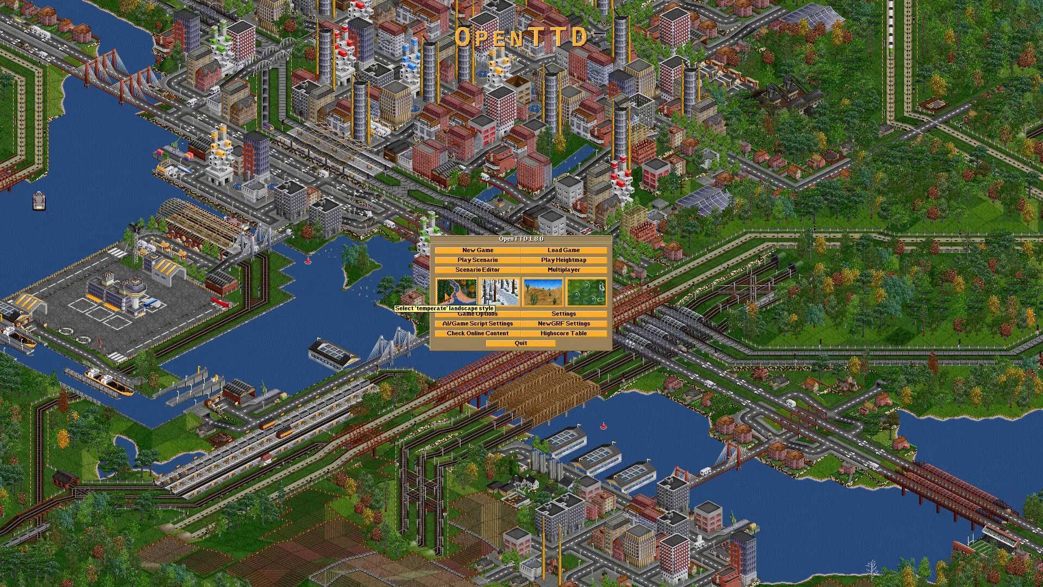
click(475, 270)
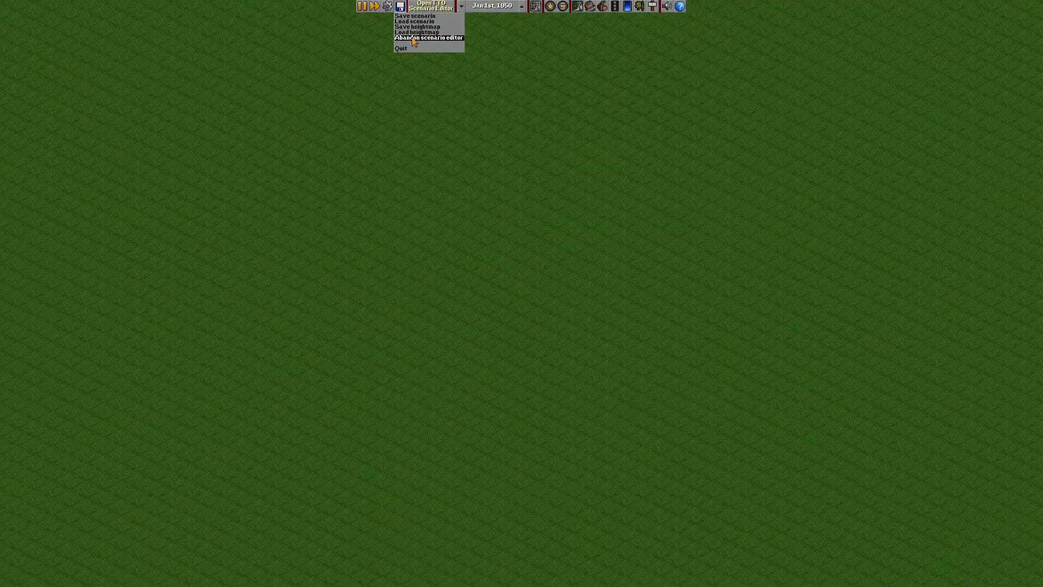
click(414, 38)
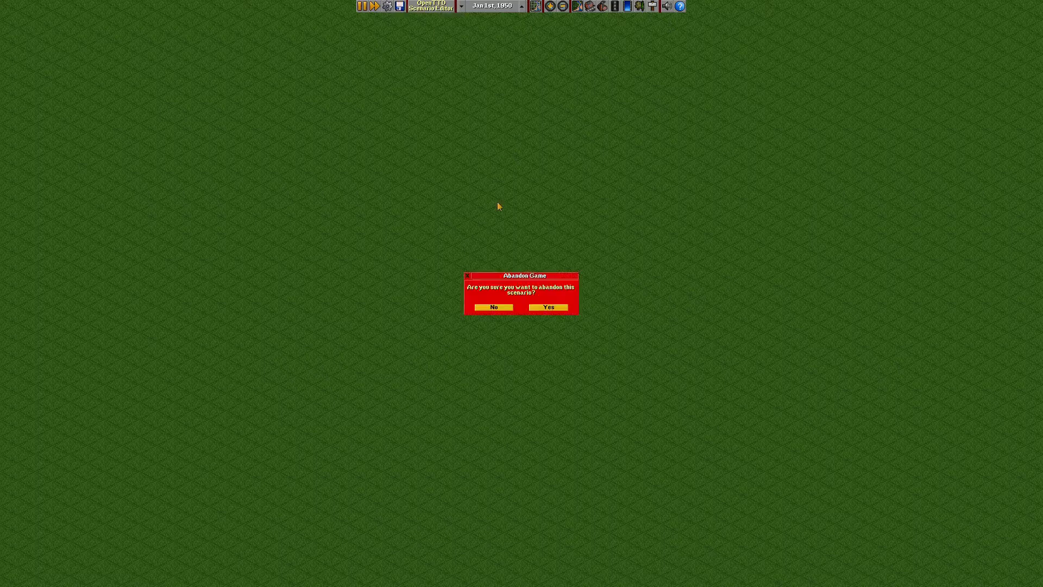
click(548, 308)
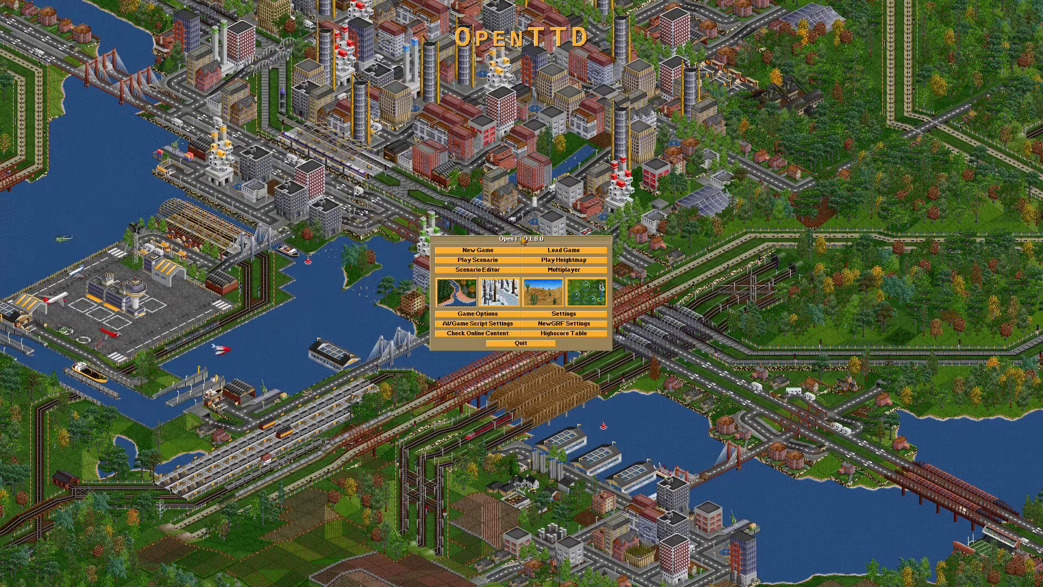
Step: Open the AI/Game Script Configuration and set the maximum competitors to 3
click(471, 324)
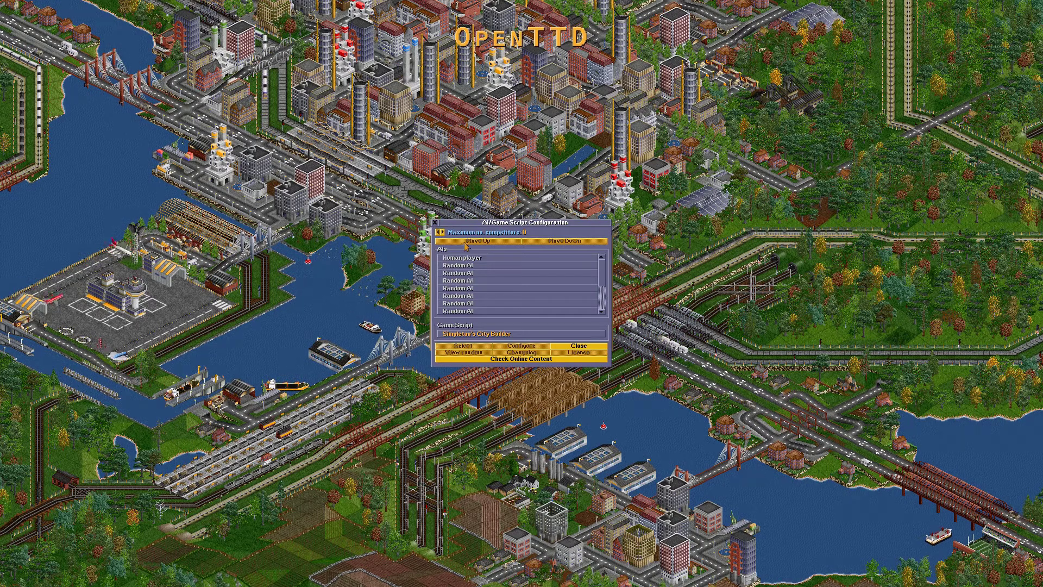
click(441, 233)
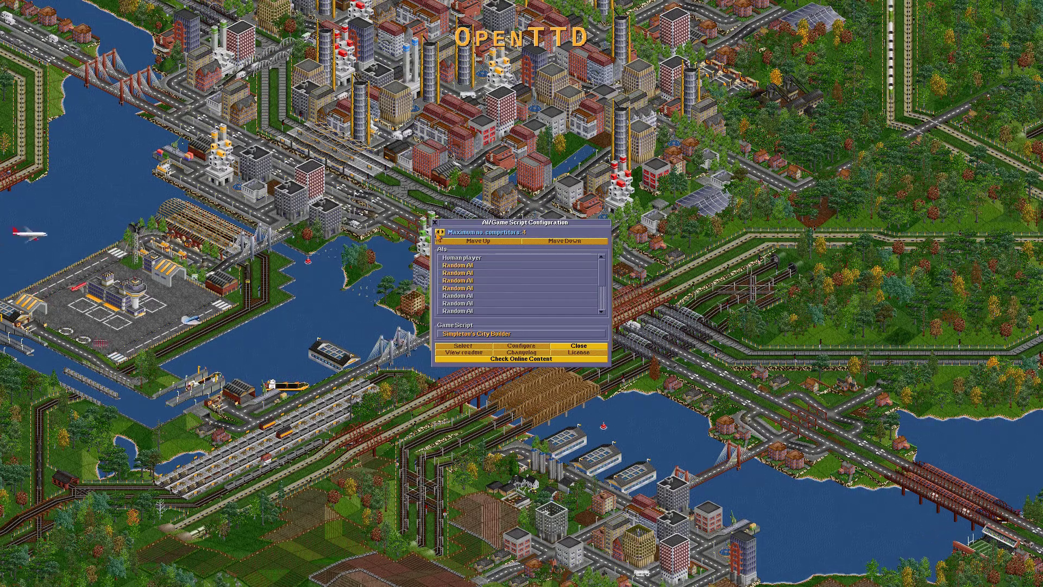
click(443, 233)
click(443, 233)
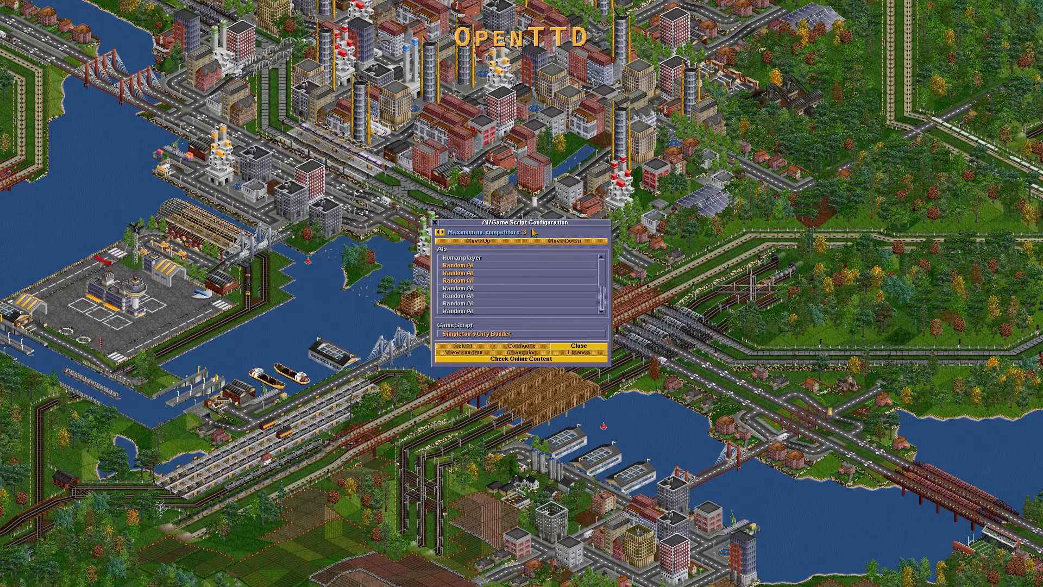
Step: Assign AdmiralAI to the first AI competitor slot
click(456, 268)
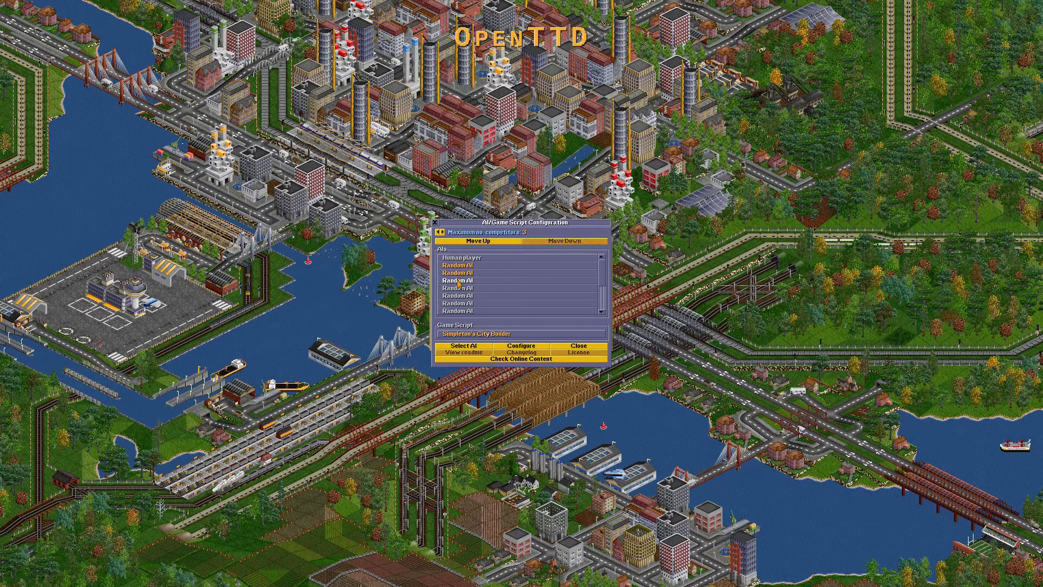
click(458, 266)
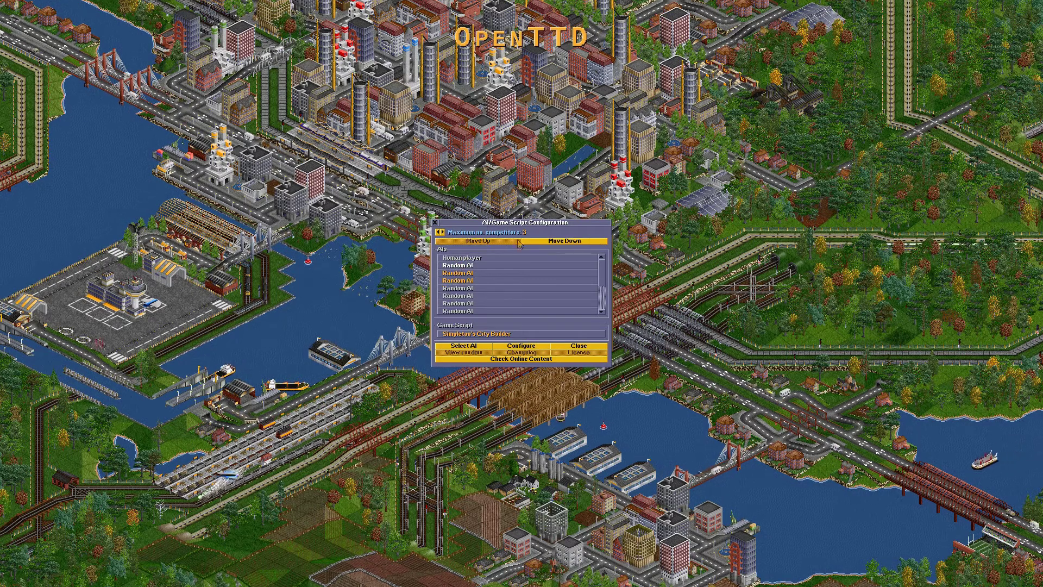
click(461, 347)
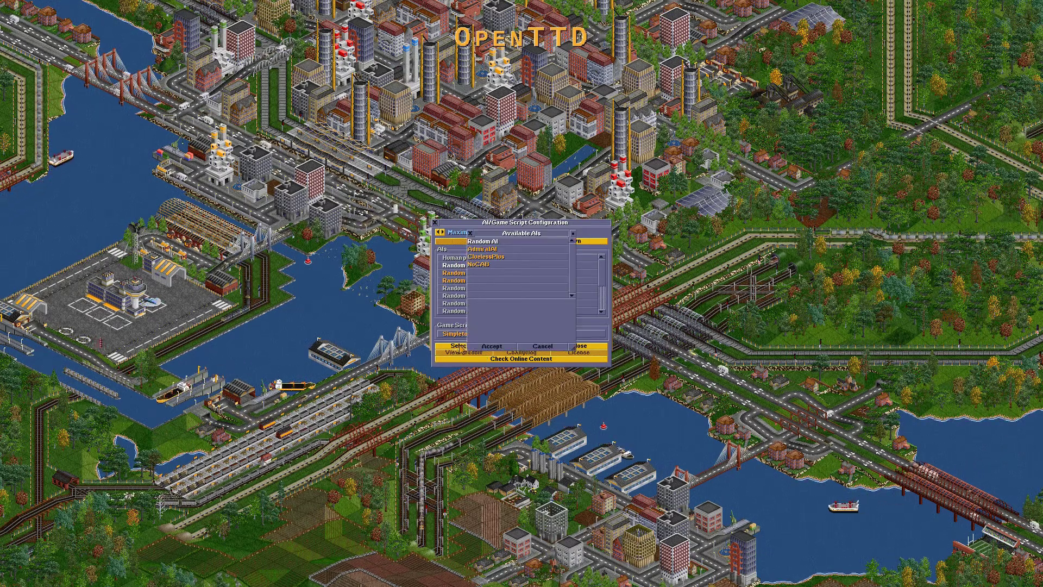
click(496, 257)
click(478, 264)
click(485, 257)
click(483, 249)
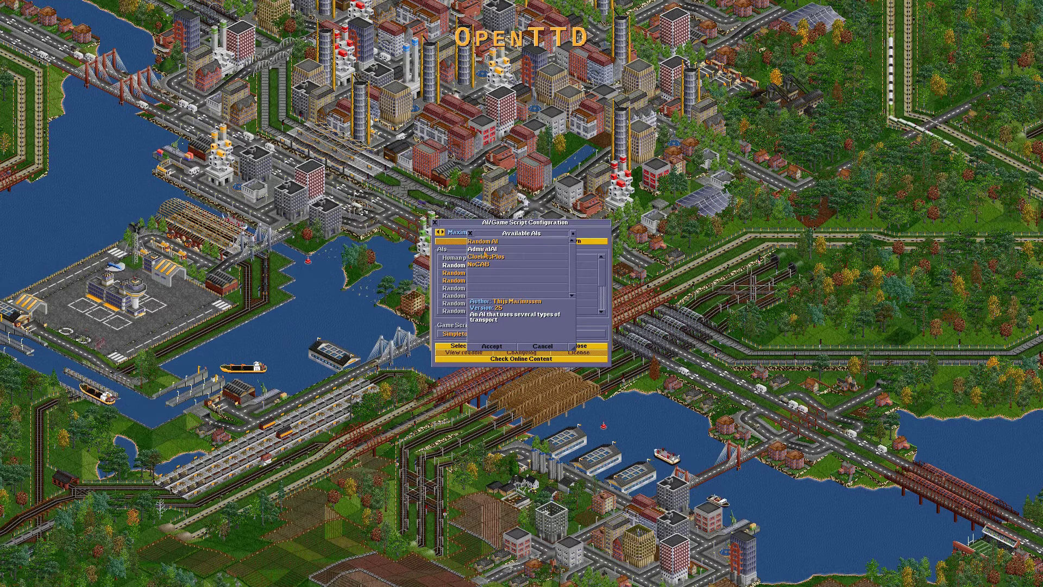
click(494, 347)
Step: Assign CluelessPlus to the second AI competitor slot
click(473, 273)
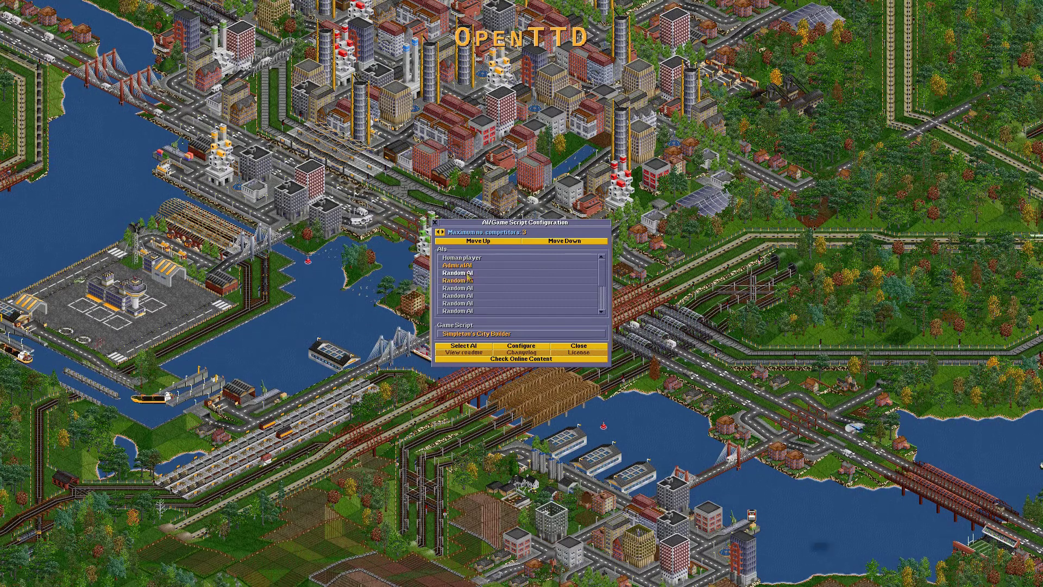
double_click(459, 274)
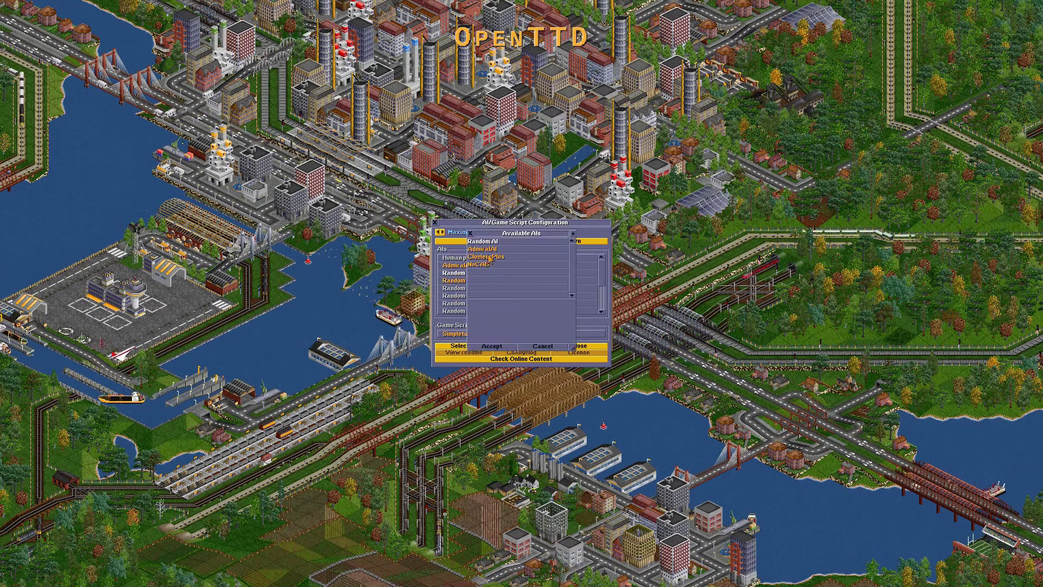
click(489, 347)
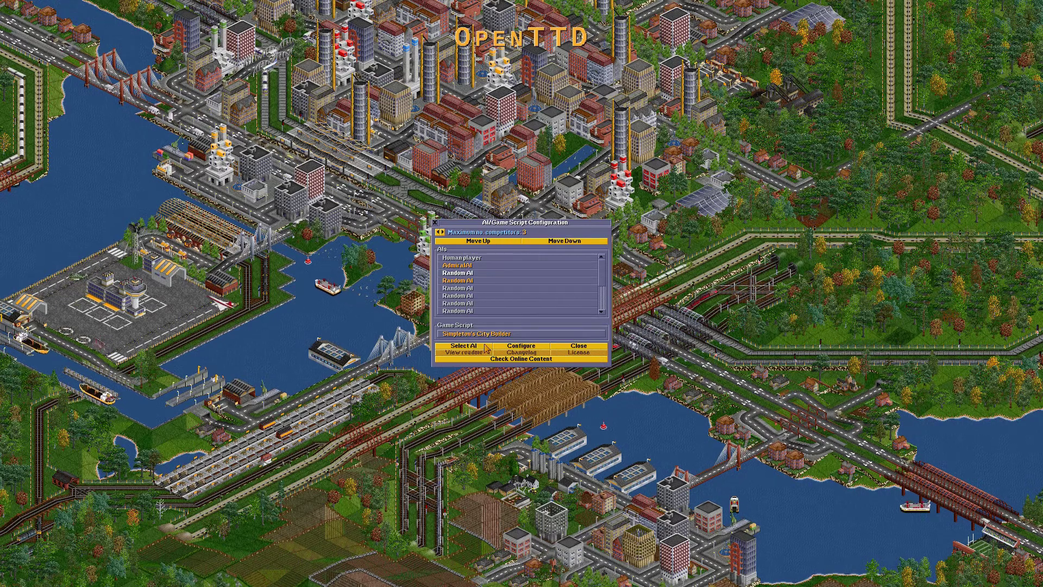
double_click(461, 278)
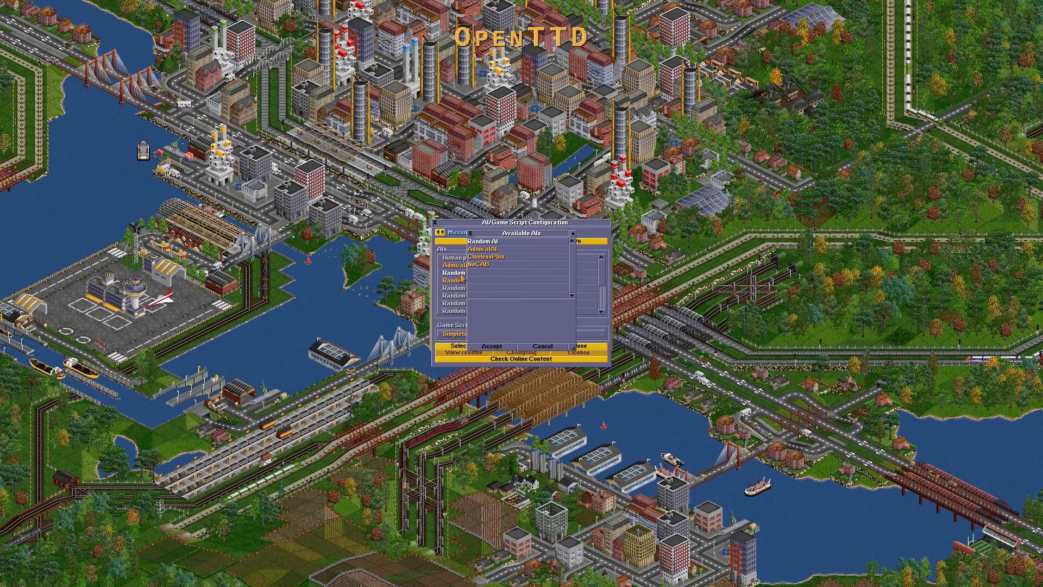
double_click(485, 257)
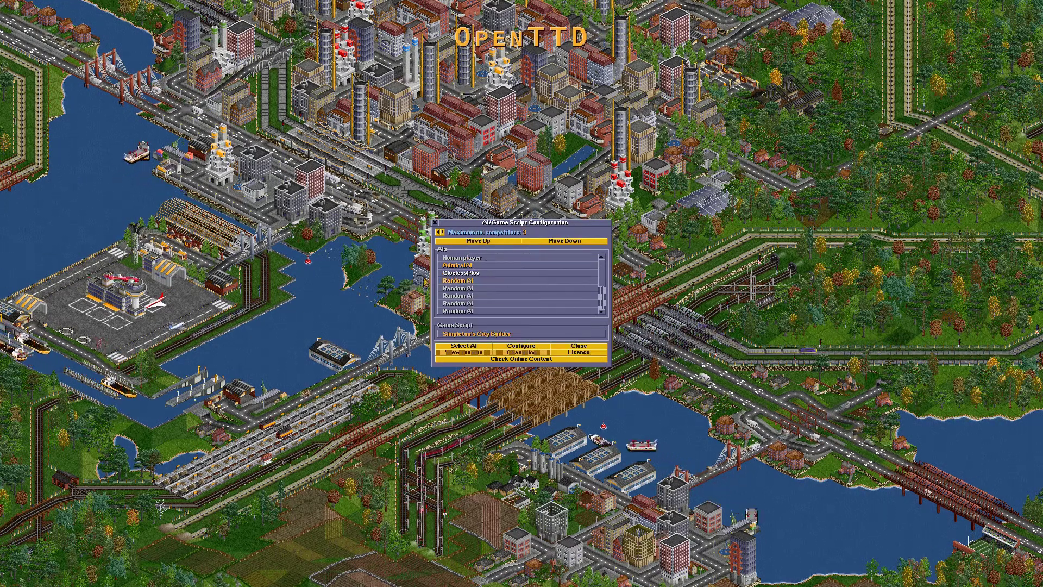
Step: Set Simpleton's City Builder as the game script and close the configuration window
click(466, 335)
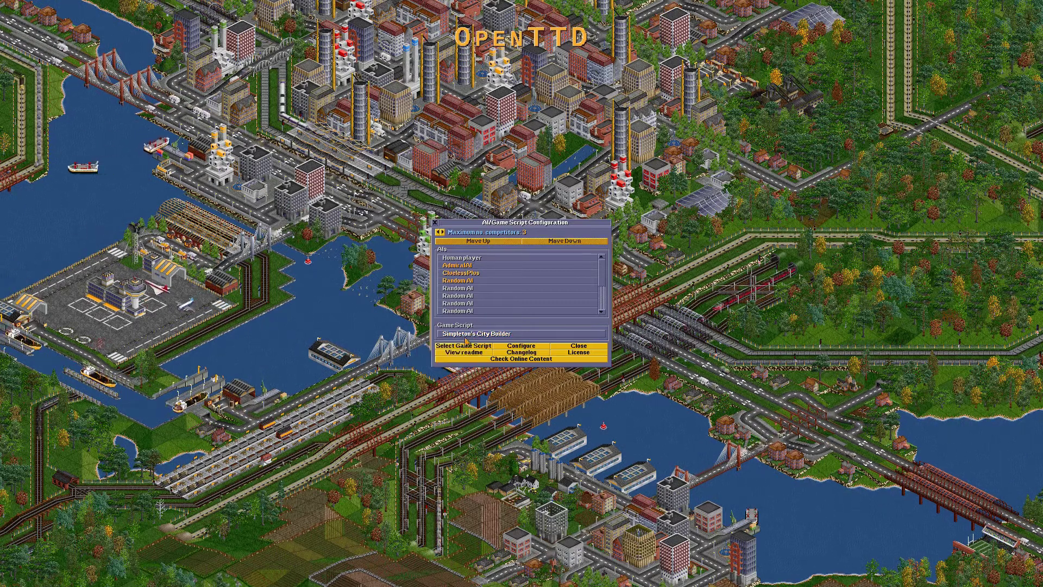
click(458, 346)
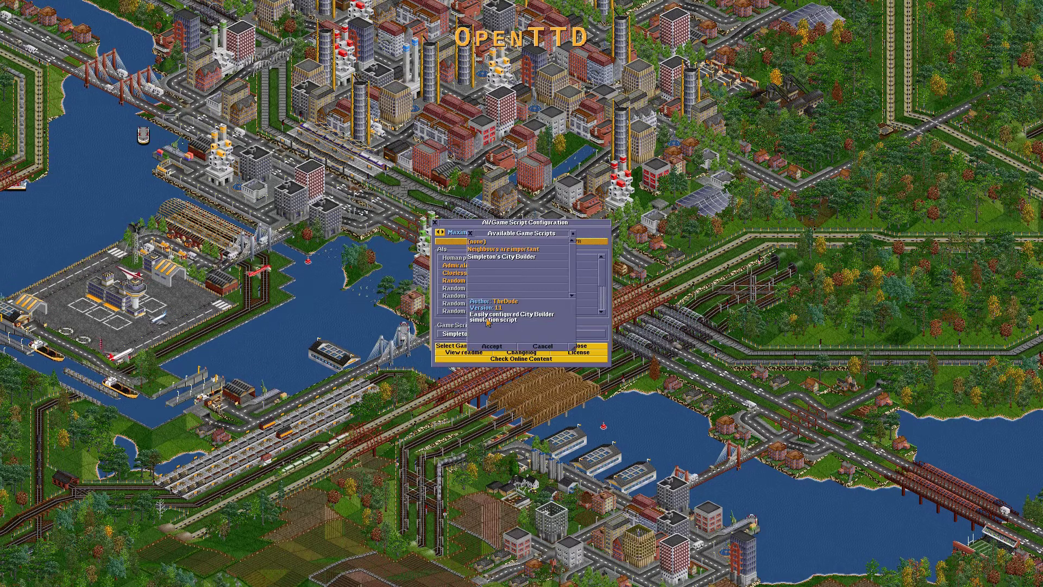
click(500, 250)
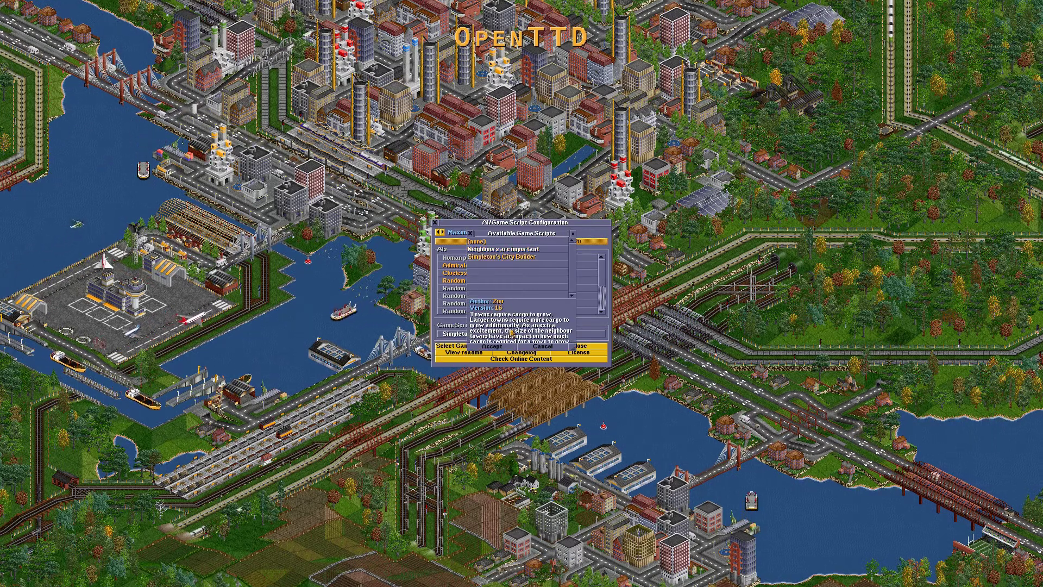
click(491, 346)
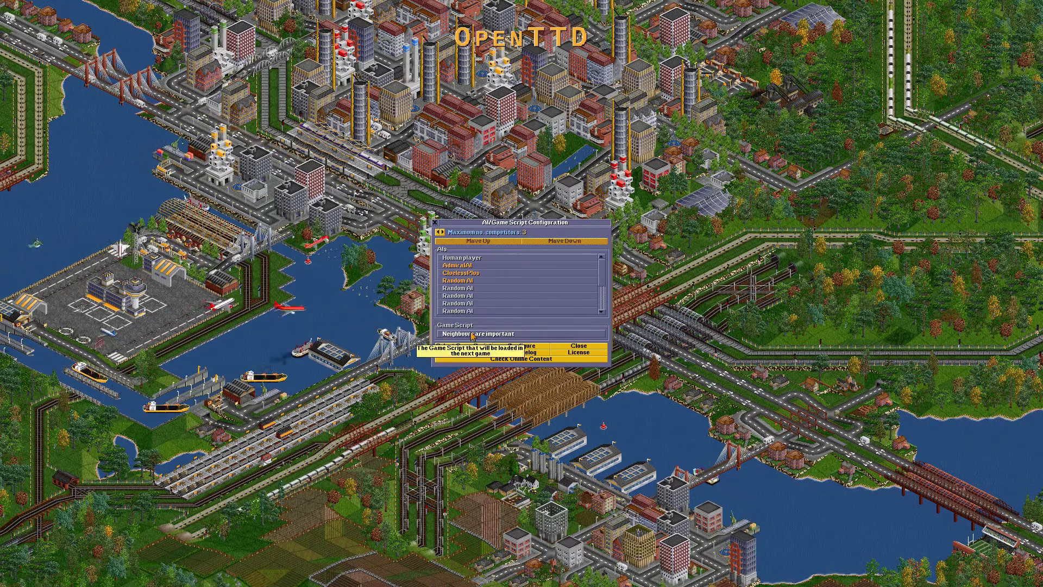
click(465, 346)
click(492, 257)
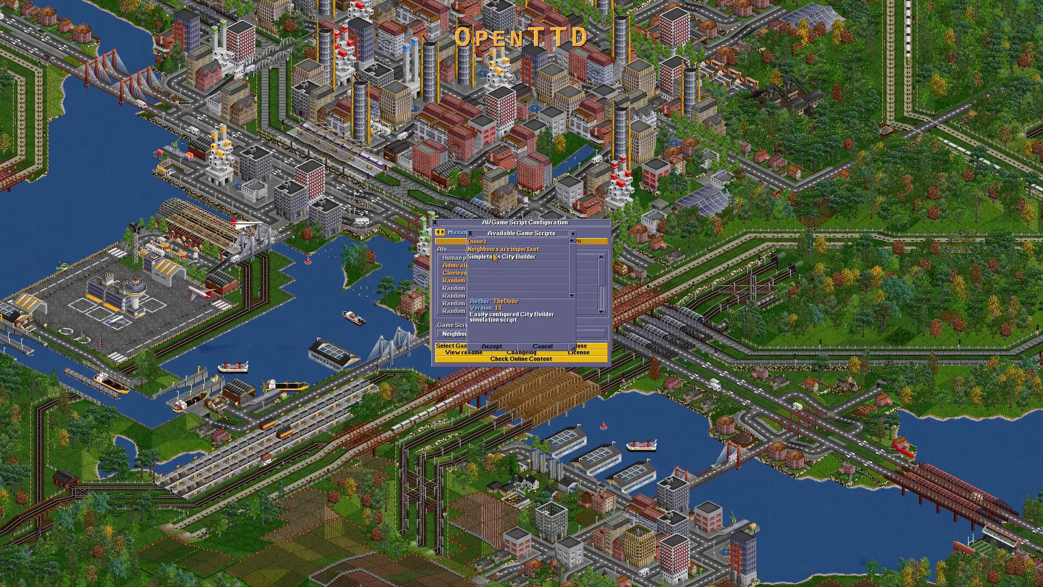
click(492, 258)
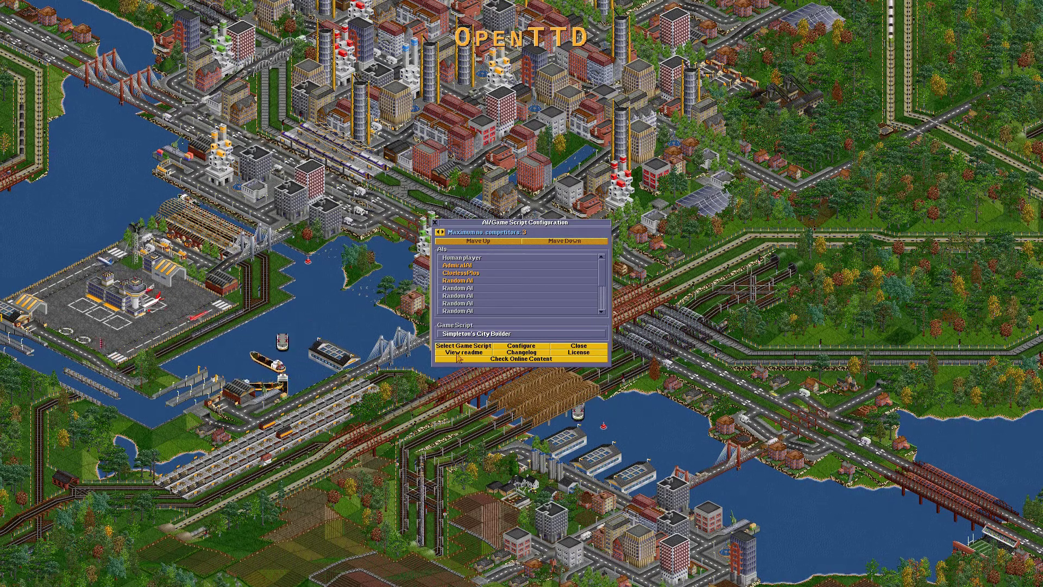
click(602, 345)
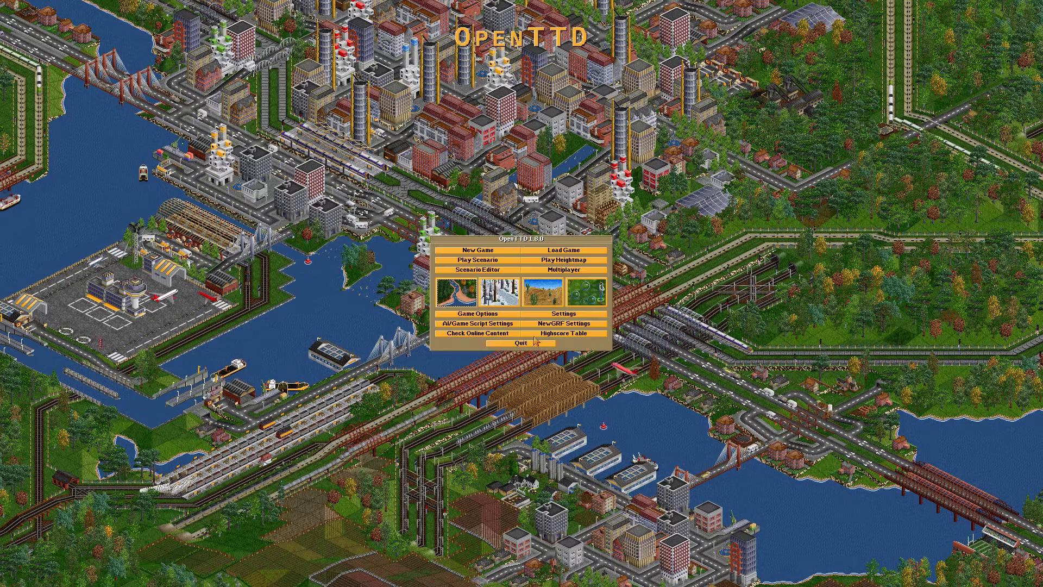
Step: Set the town name style to Austrian in Game Options
click(492, 315)
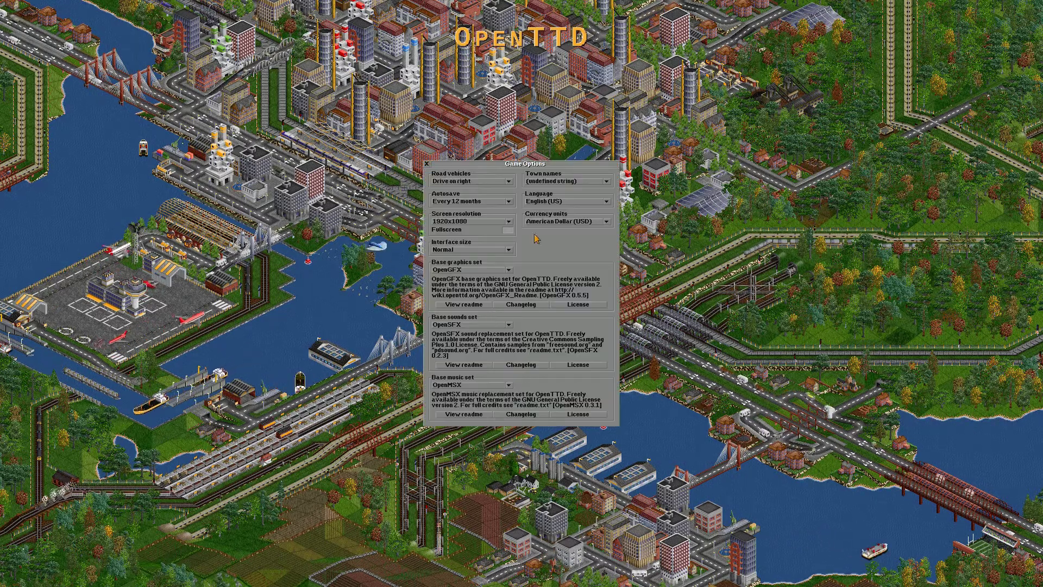
click(426, 163)
click(474, 312)
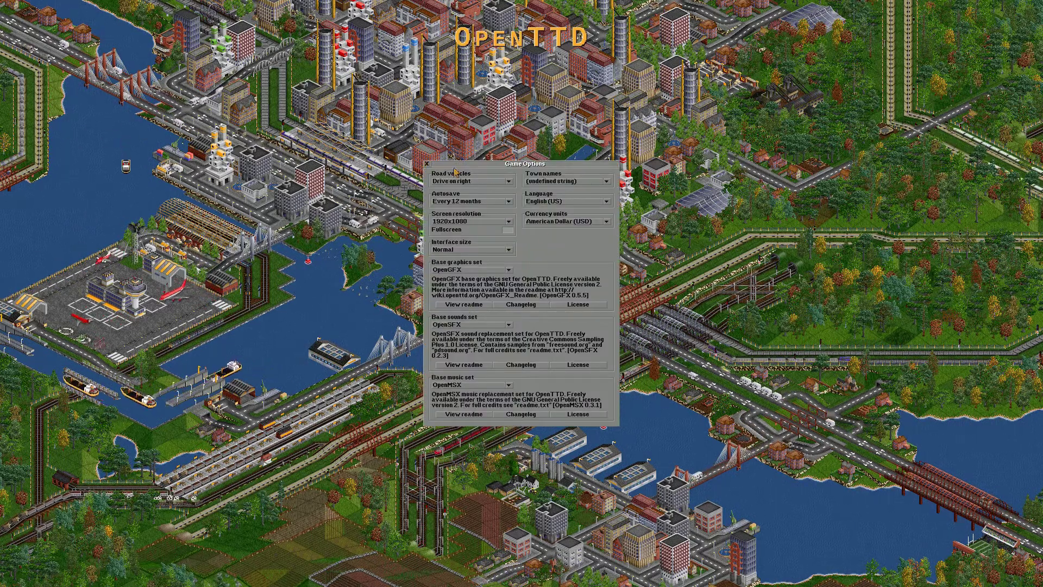
click(553, 182)
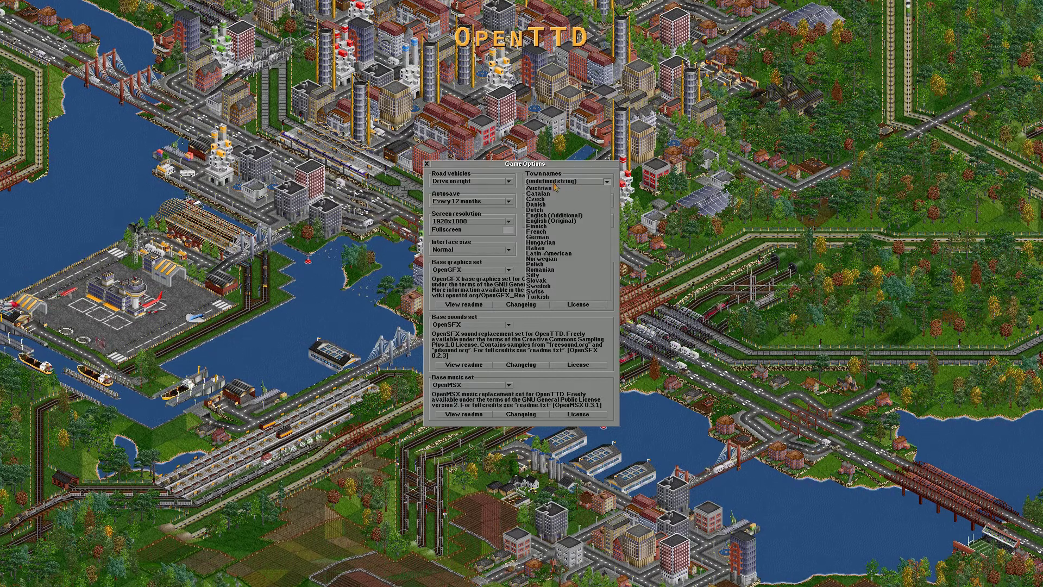
click(550, 184)
click(553, 183)
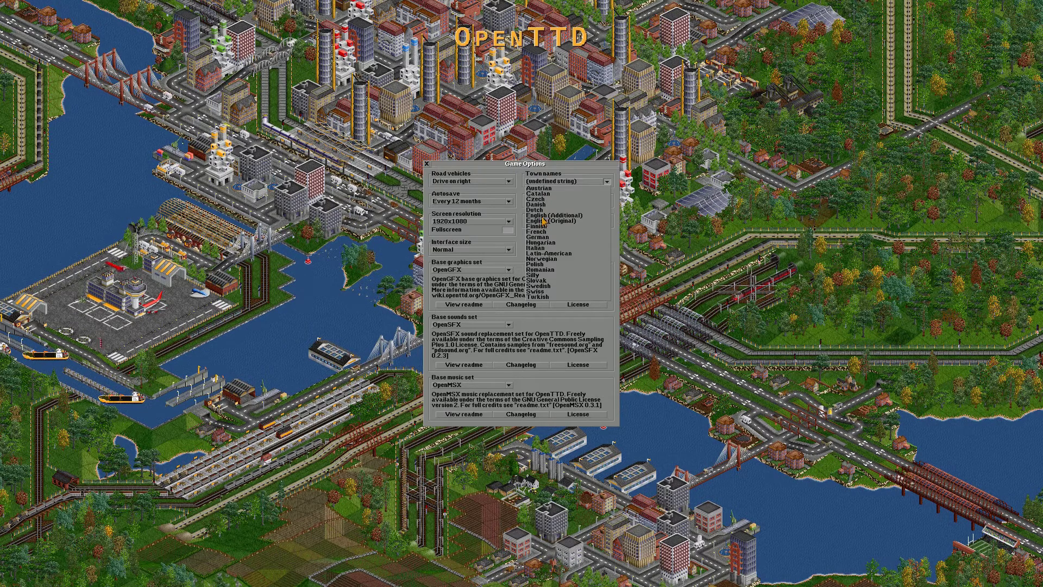
click(544, 188)
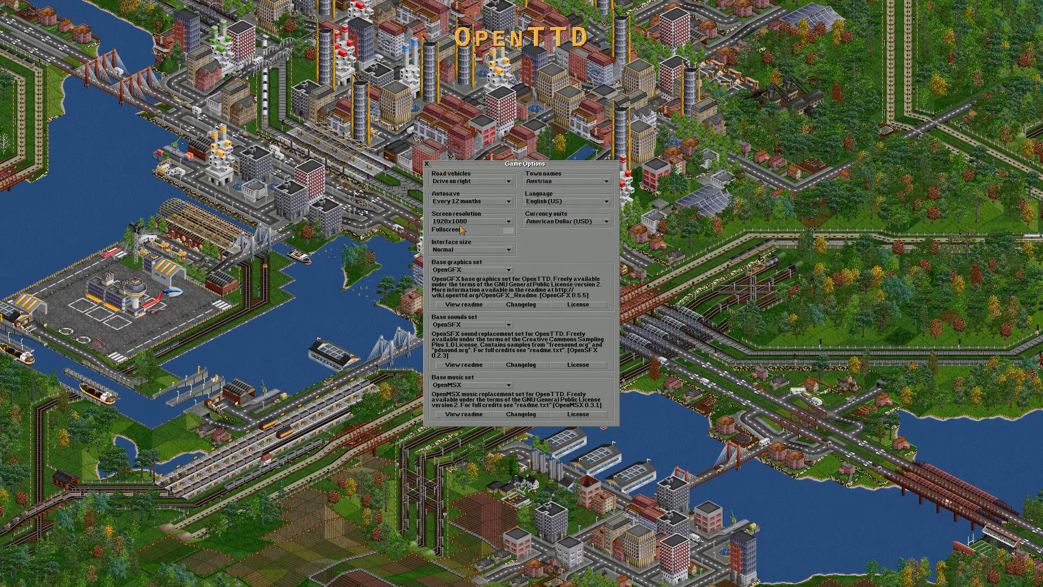
Step: Choose zBase base graphics, keep OpenSFX sounds, and select Modern Motion base music
click(462, 268)
click(444, 286)
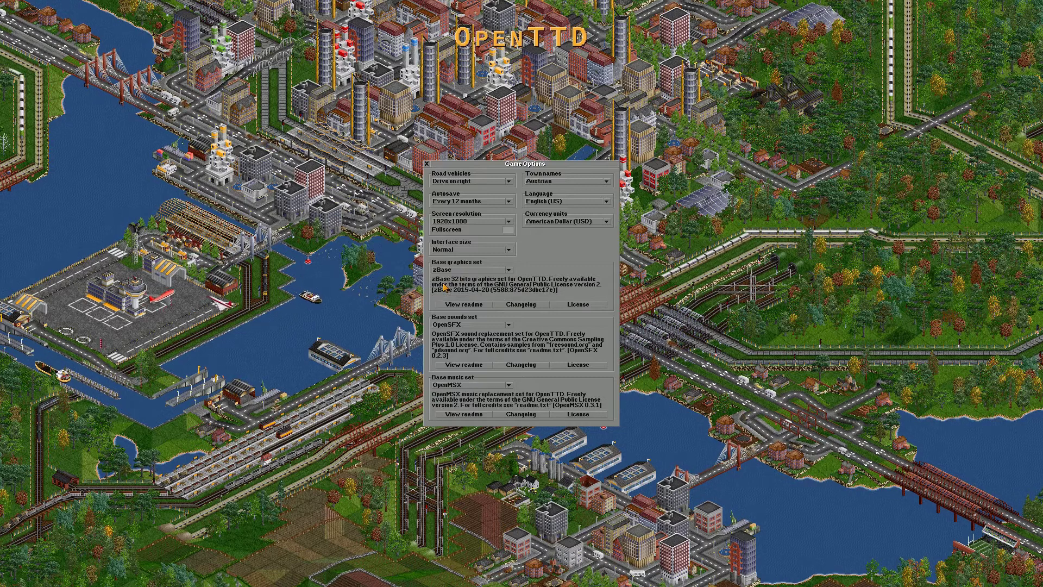
click(459, 325)
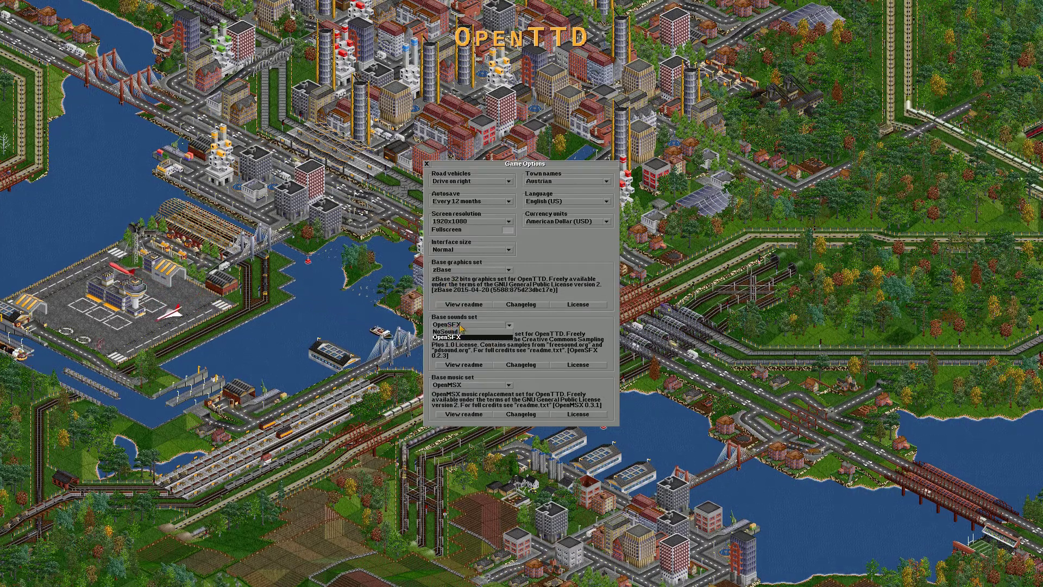
click(446, 337)
click(459, 385)
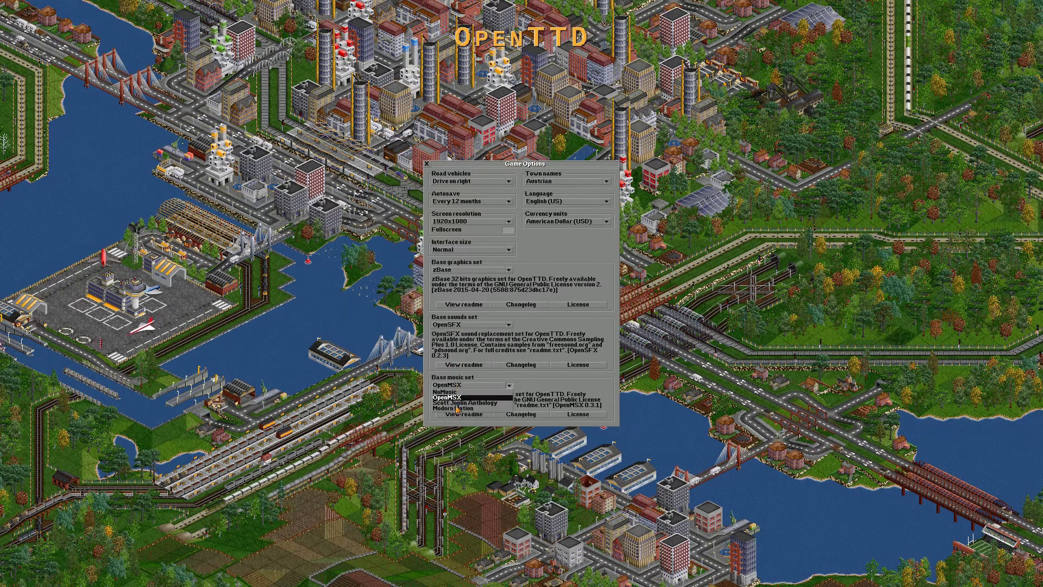
click(458, 409)
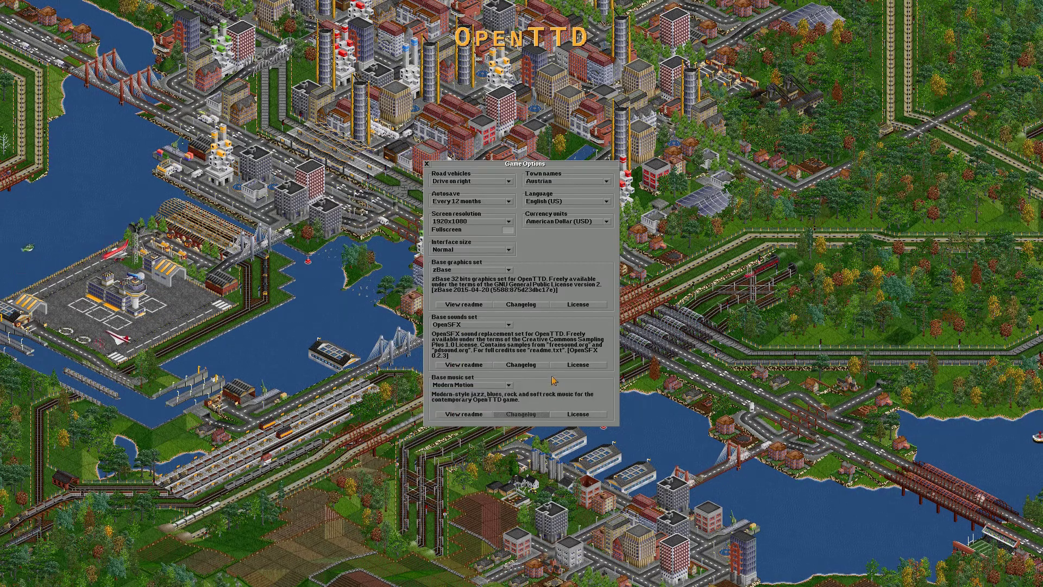